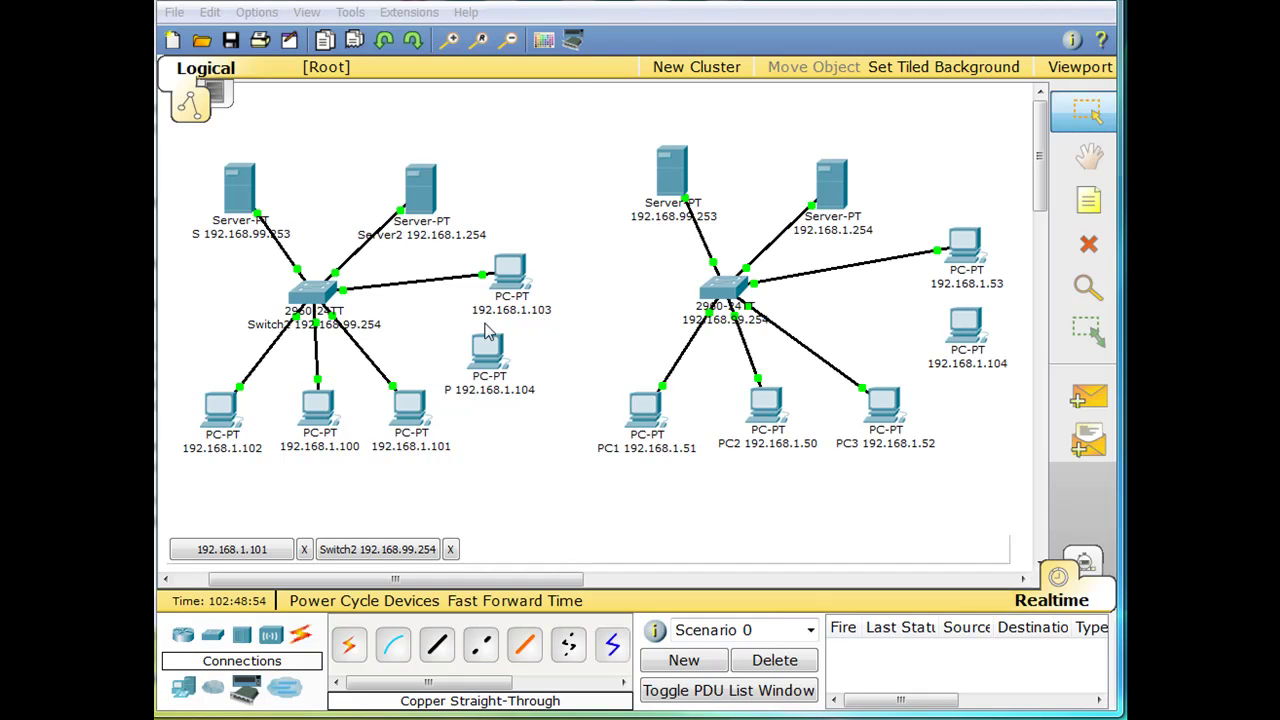
Step: From PC 192.168.1.103's command prompt, ping 192.168.1.100 with 0% loss, then close the window
click(510, 285)
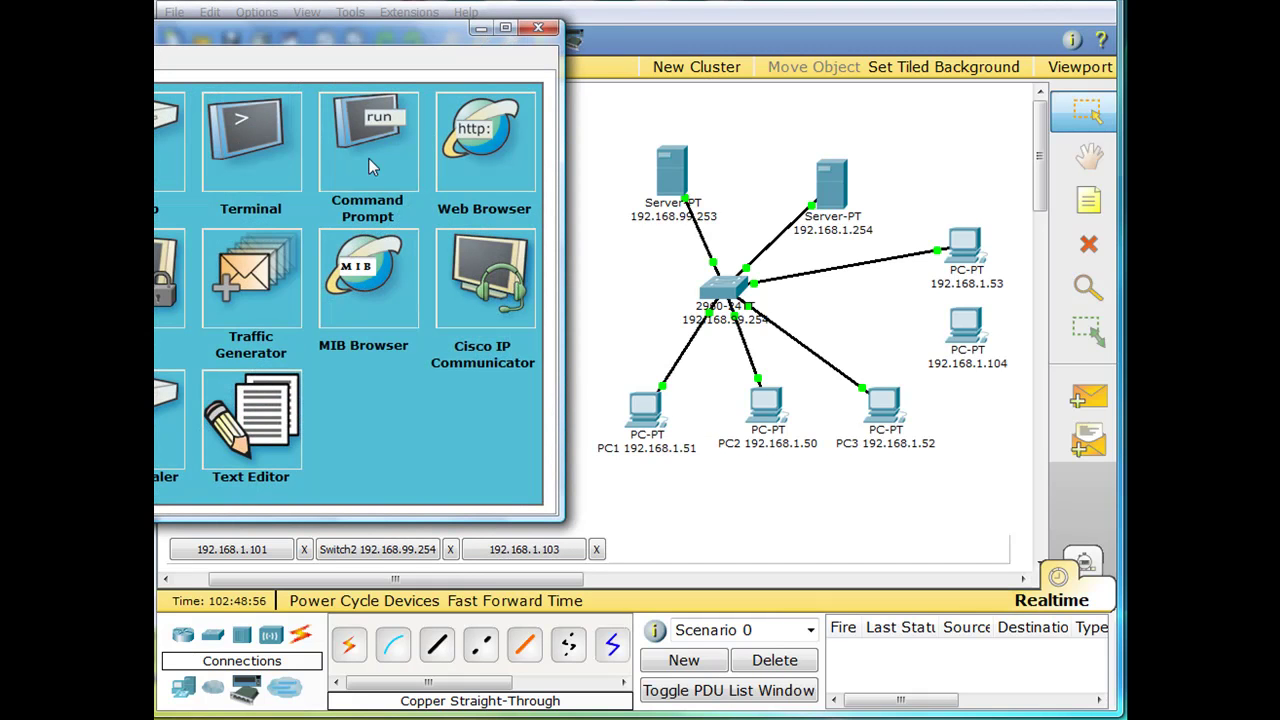
click(370, 162)
drag(343, 40, 560, 37)
text(ping)
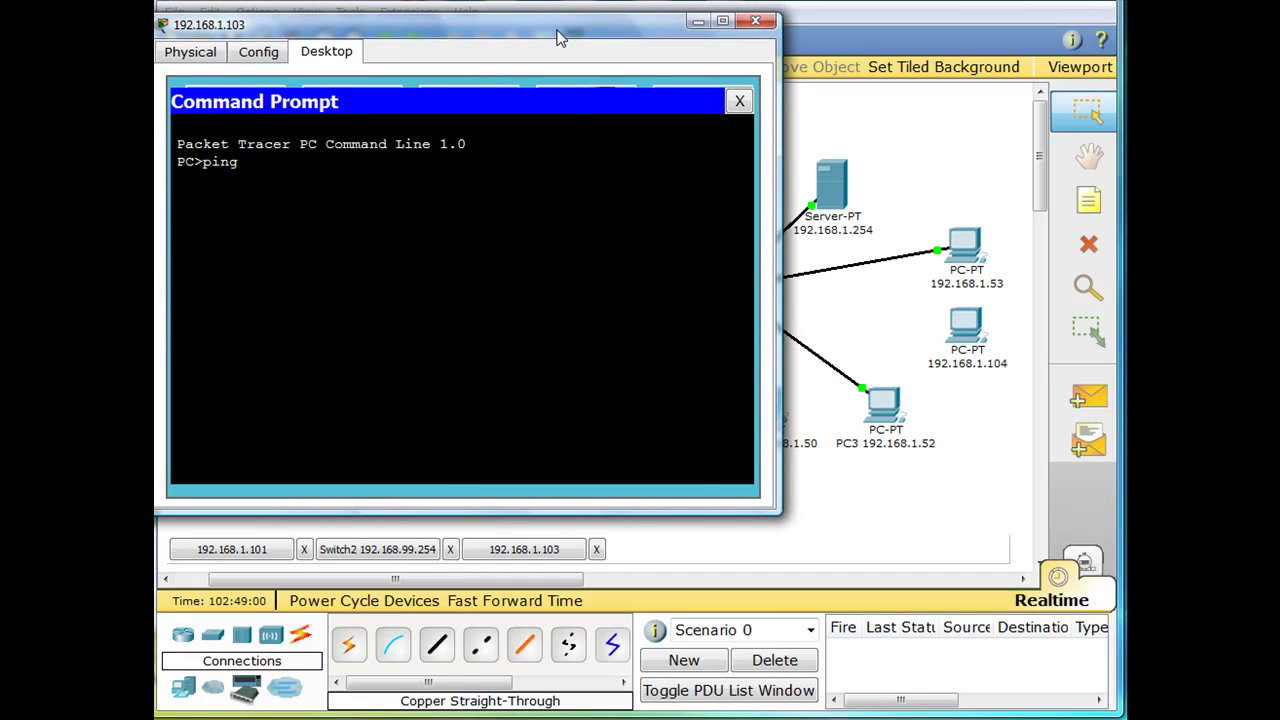
text( 192.168.1.100)
key(Return)
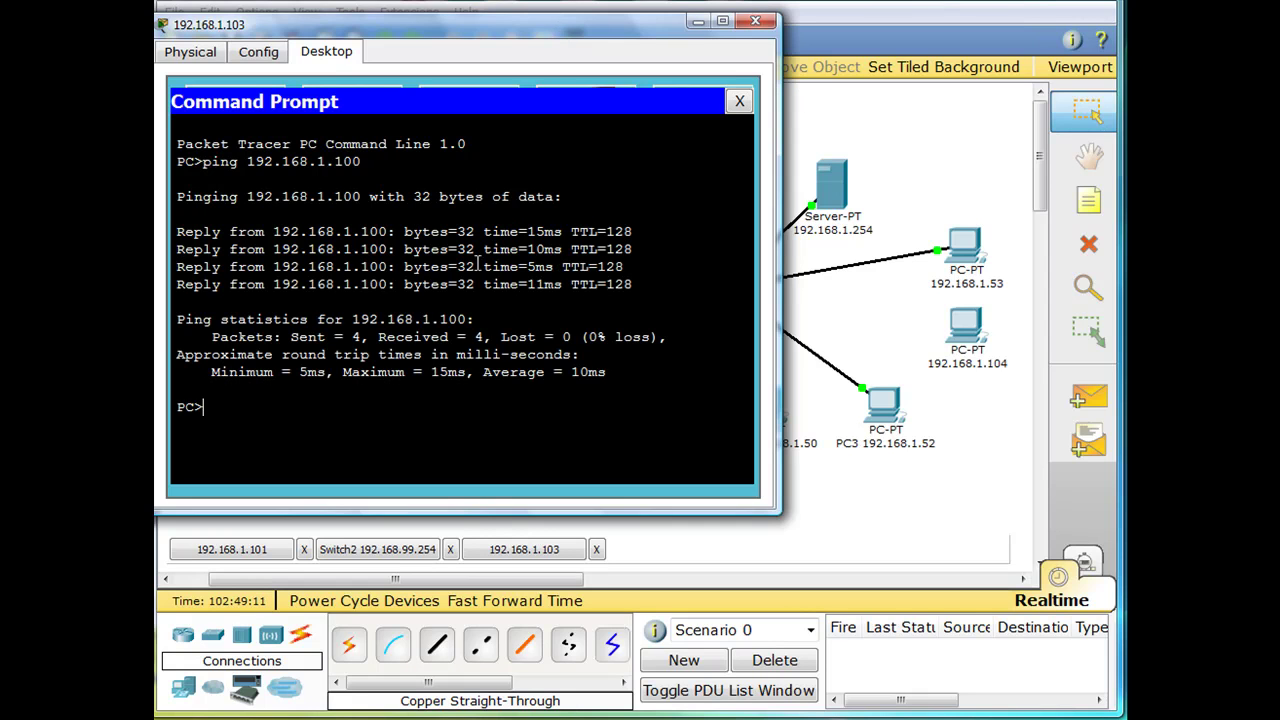
click(755, 20)
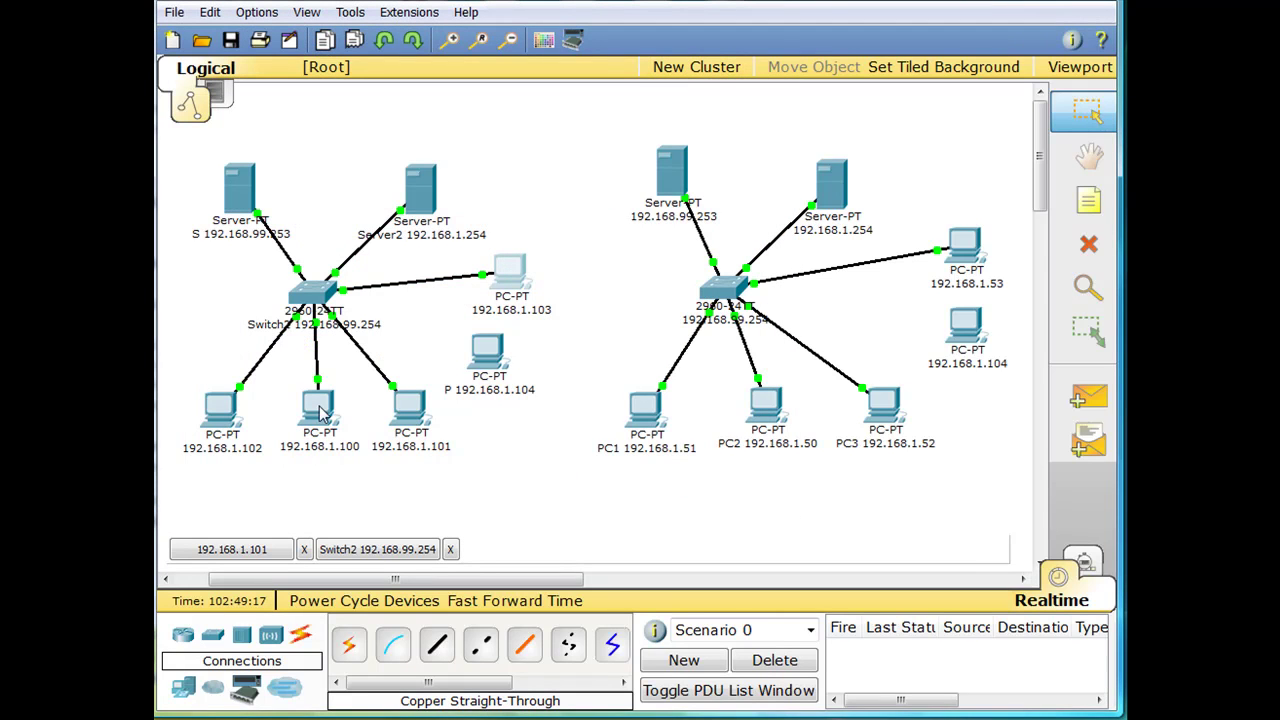
Step: Open Switch2's CLI and enter global configuration mode with configure terminal
mouse_move(320, 412)
click(305, 290)
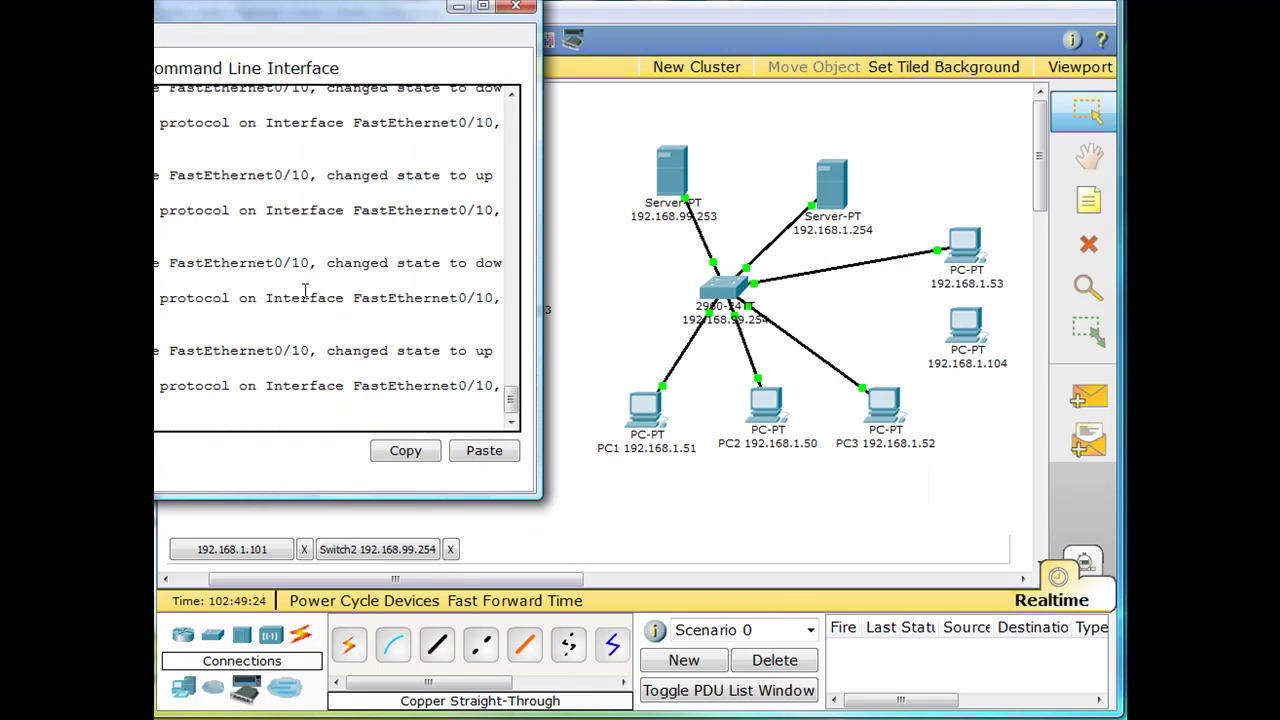
drag(300, 12, 563, 27)
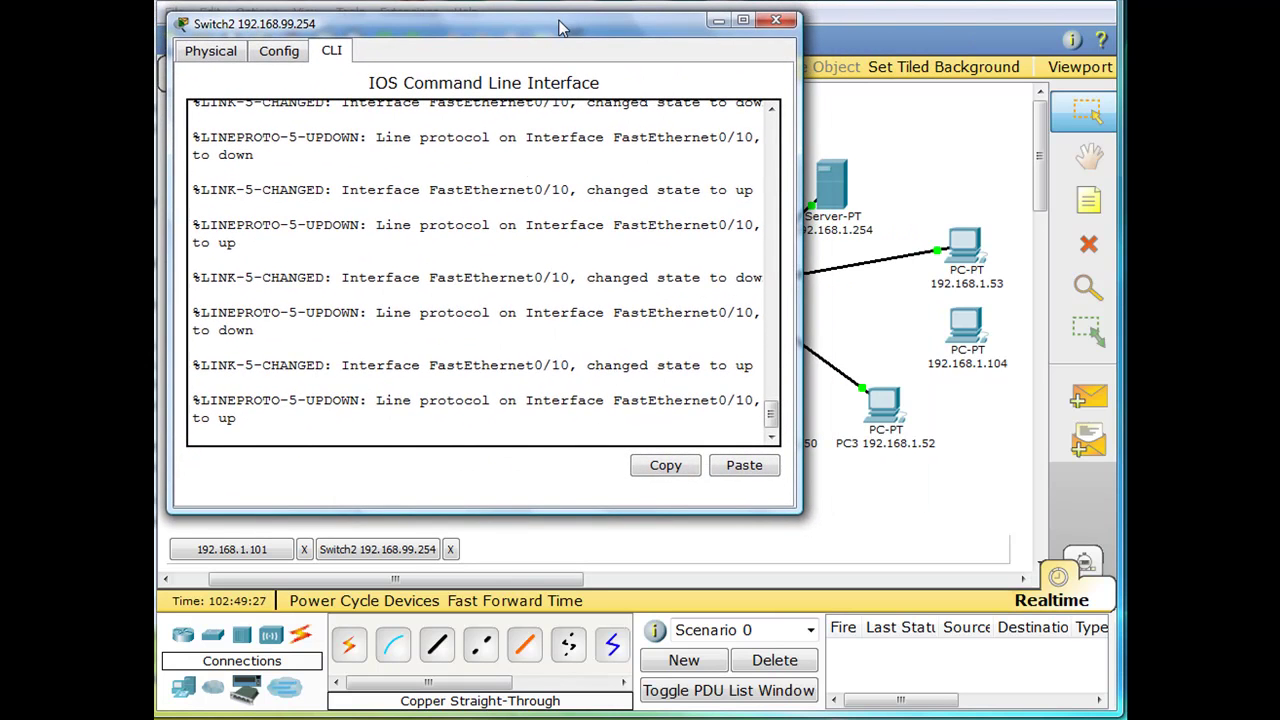
click(507, 293)
key(Return)
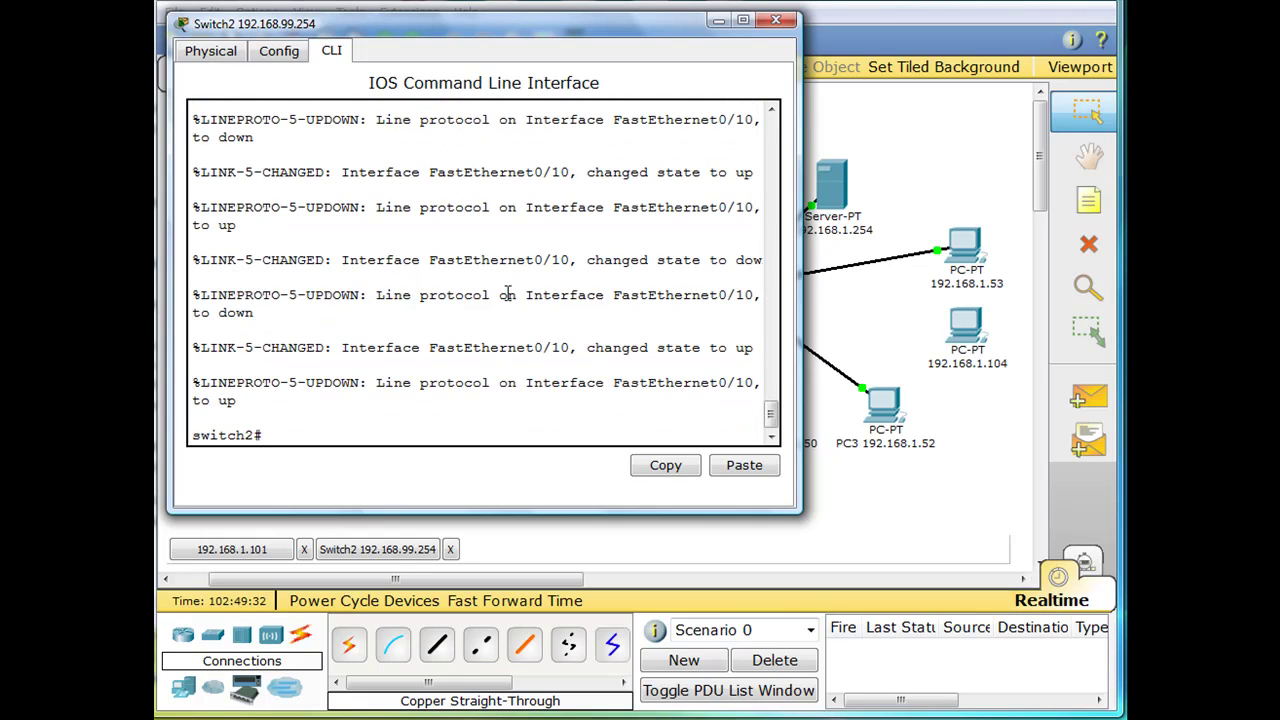
text(configure terminal)
key(Return)
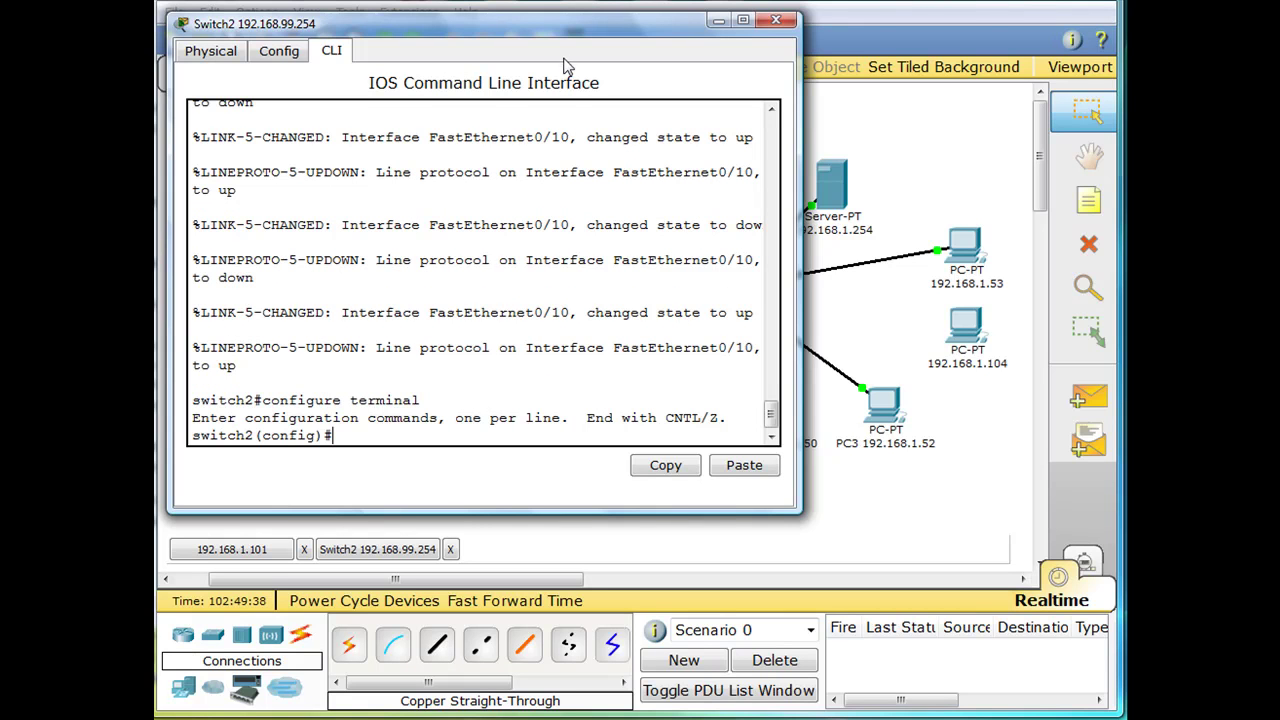
Step: Select interface FastEthernet0/10 with int fa0/10
drag(540, 30, 613, 31)
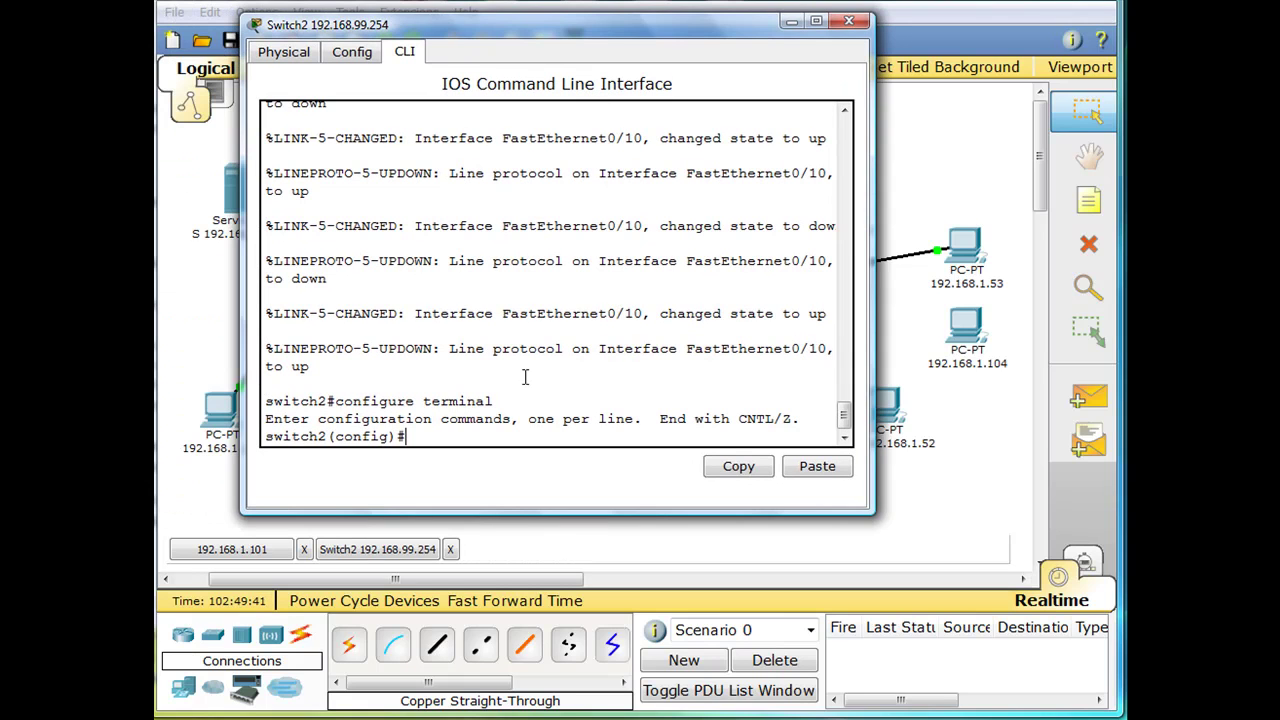
text(int fa0/10)
key(Return)
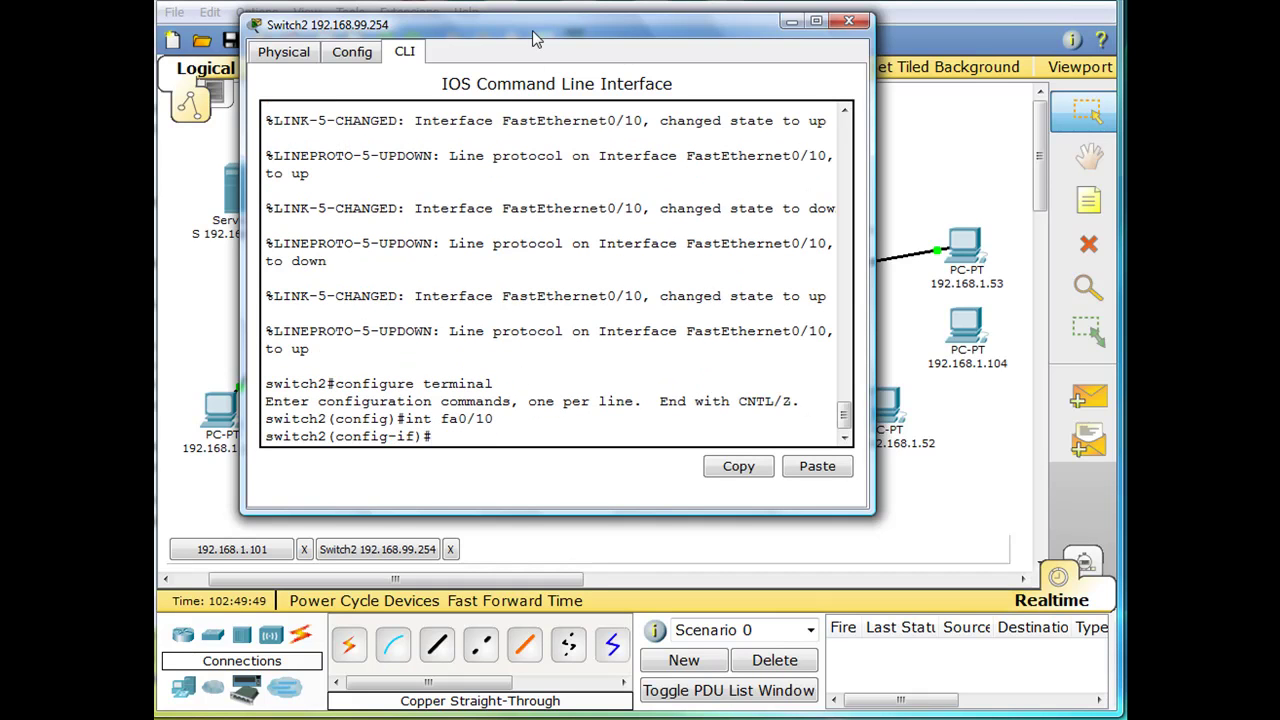
drag(533, 32, 811, 121)
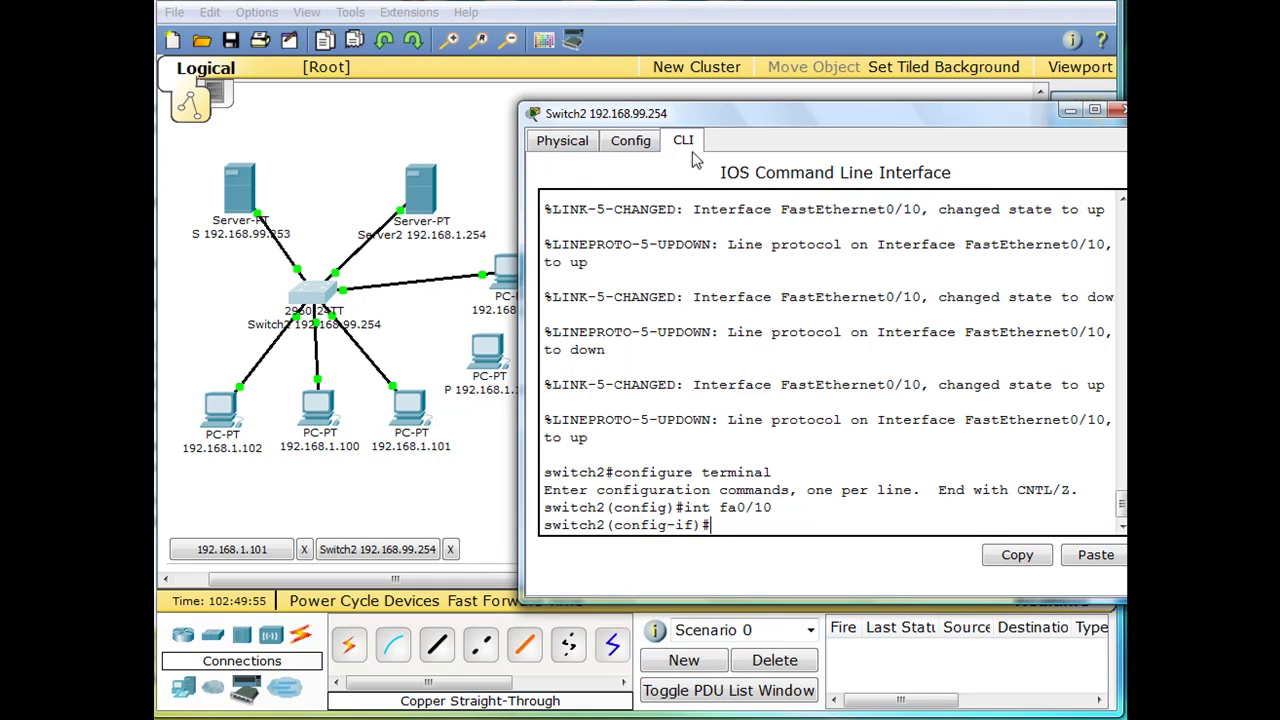
Step: Set Fa0/10 to switchport mode access and enable switchport port-security
drag(734, 115, 545, 80)
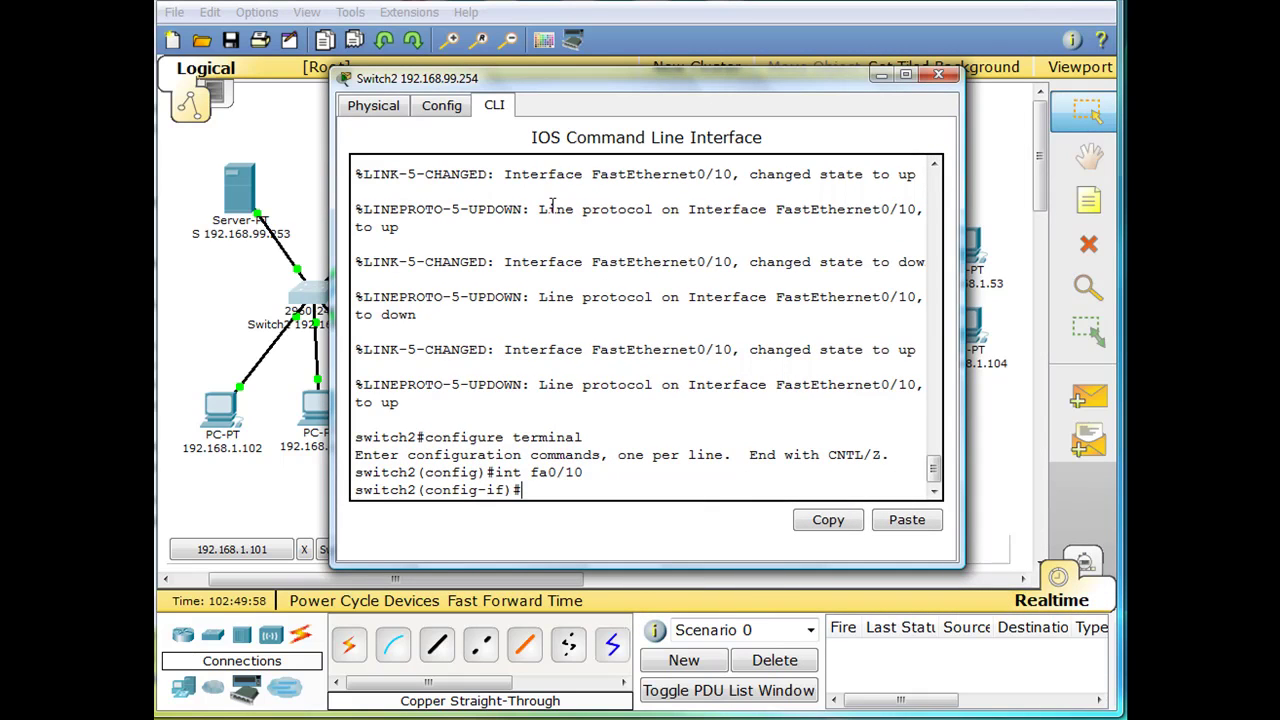
text(swit)
key(Tab)
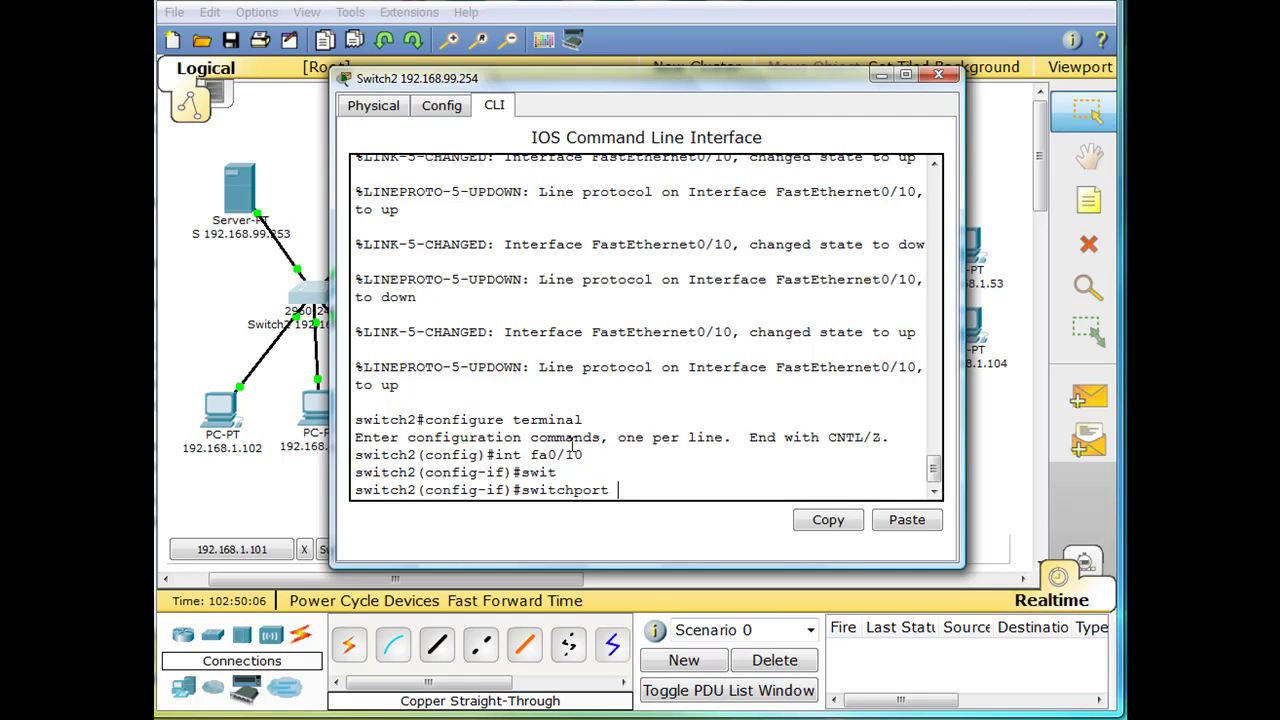
text(mode access)
key(Return)
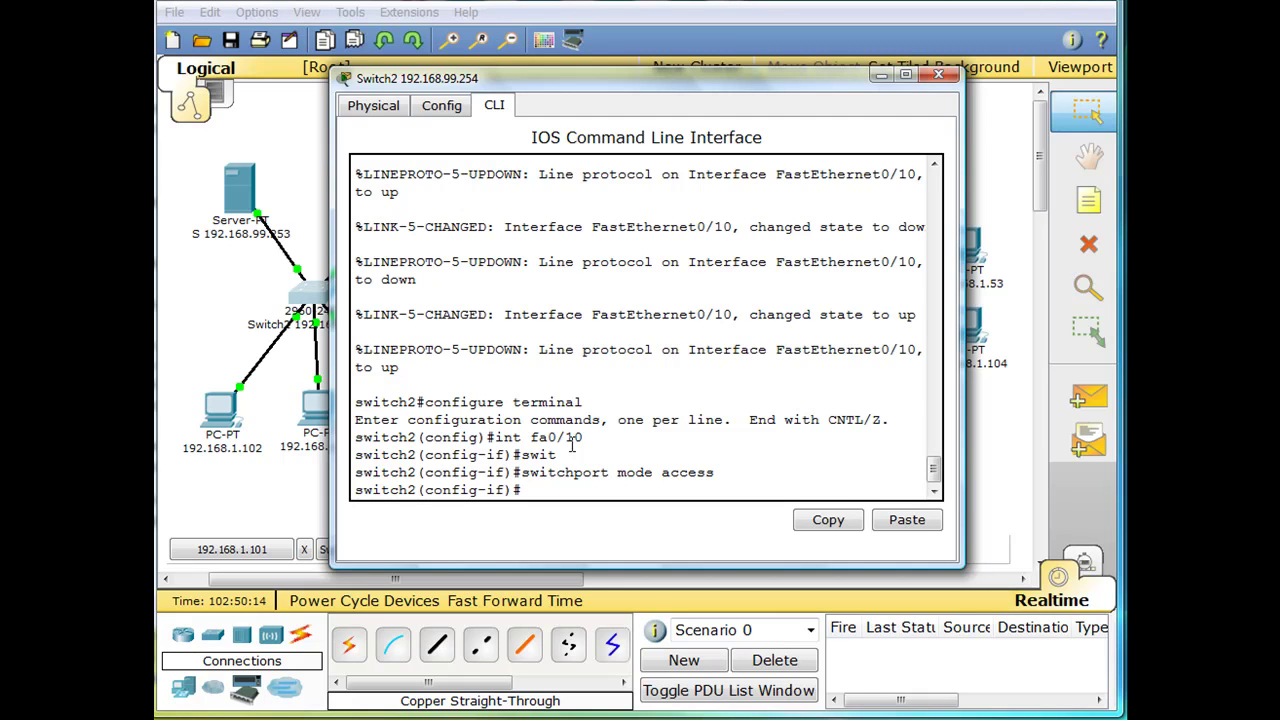
text(switchport port-se)
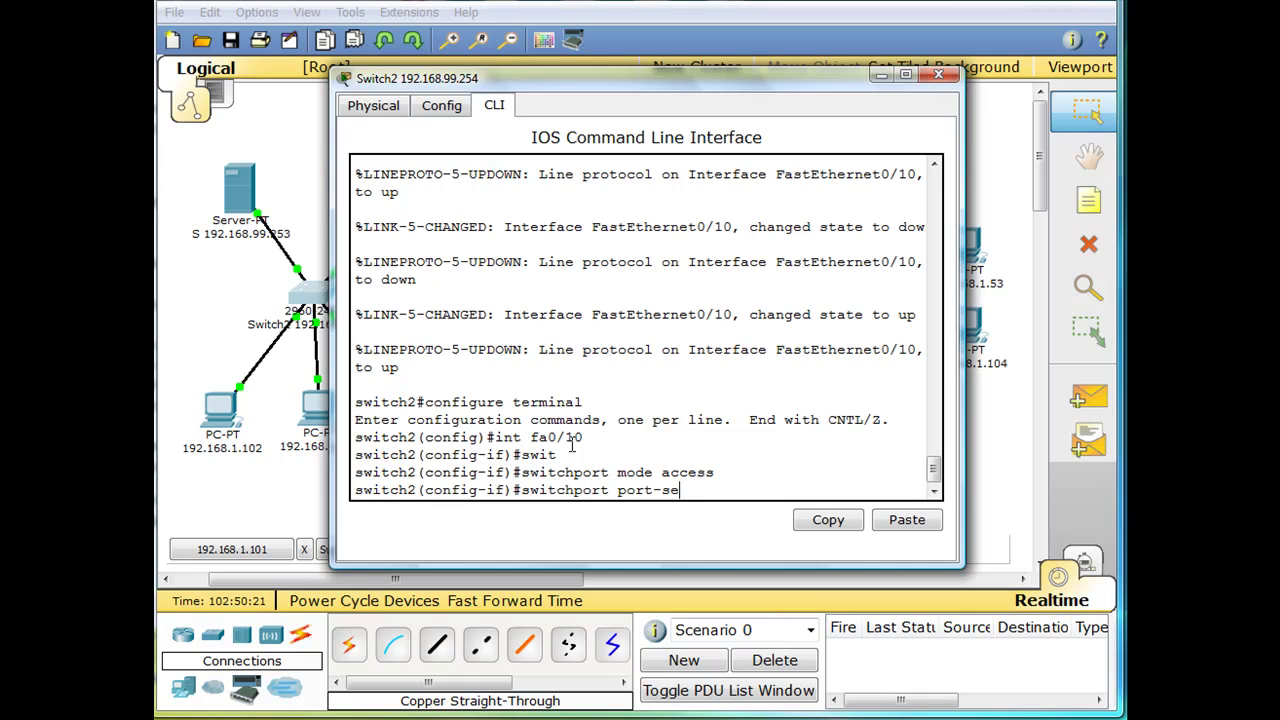
text(curity)
key(Return)
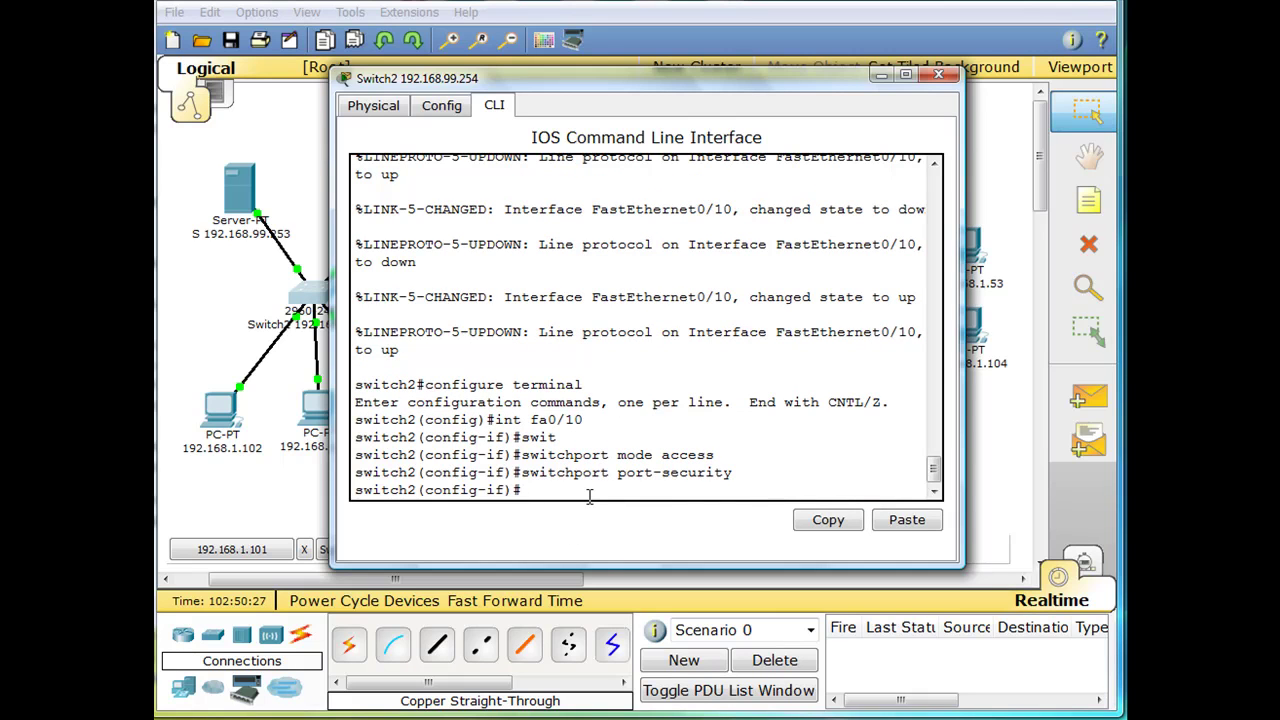
Step: Leave configuration mode, copy running-config to startup-config, and minimize the Switch2 window
text(end)
key(Return)
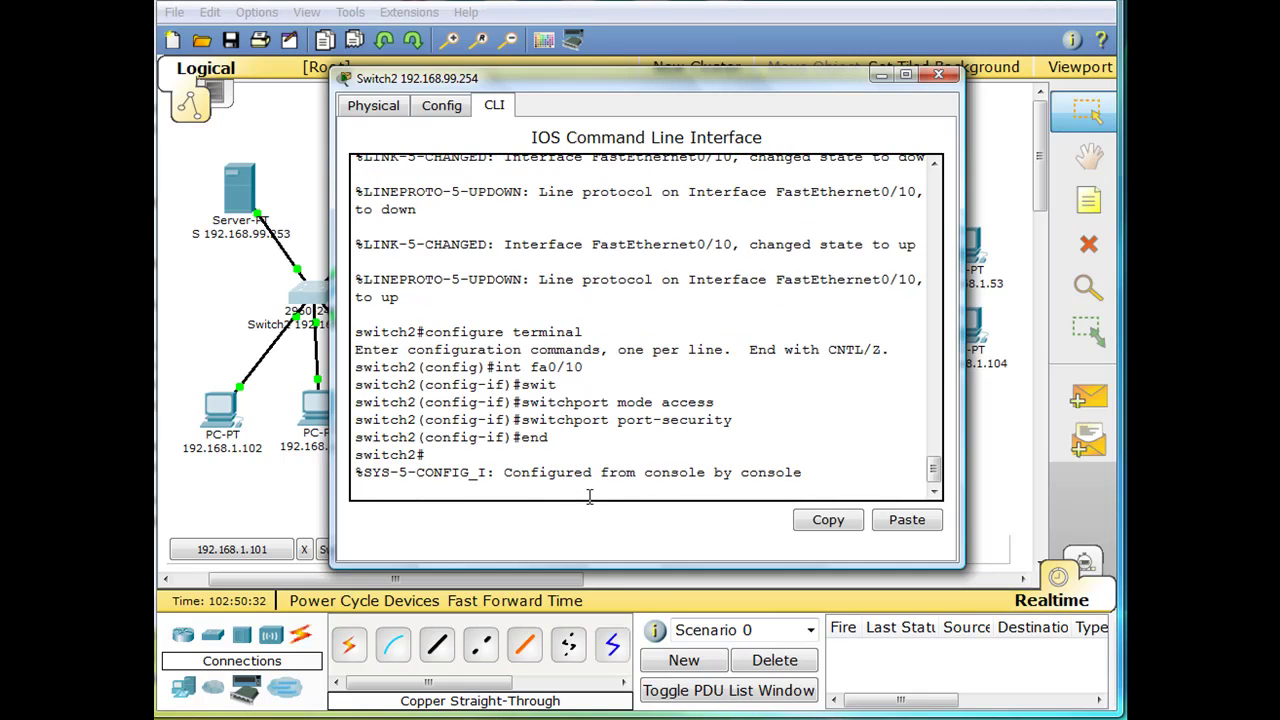
key(ctrl+z)
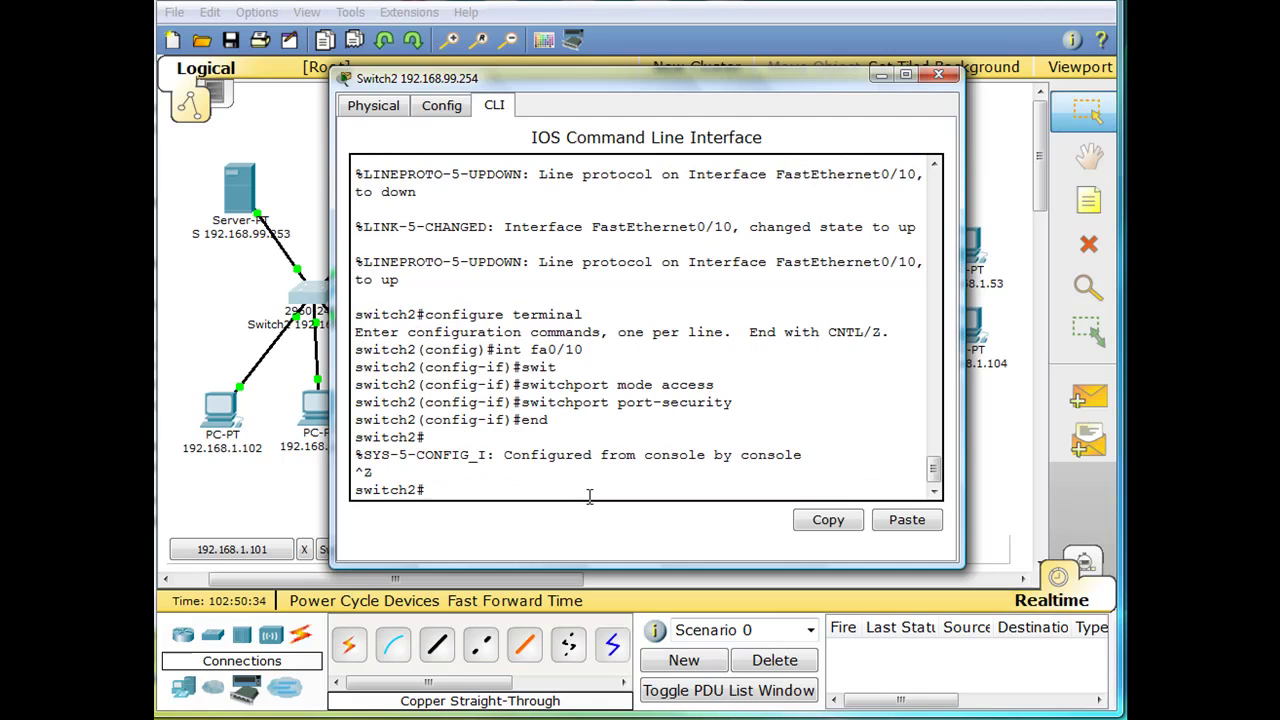
text(copy run startup)
key(Return)
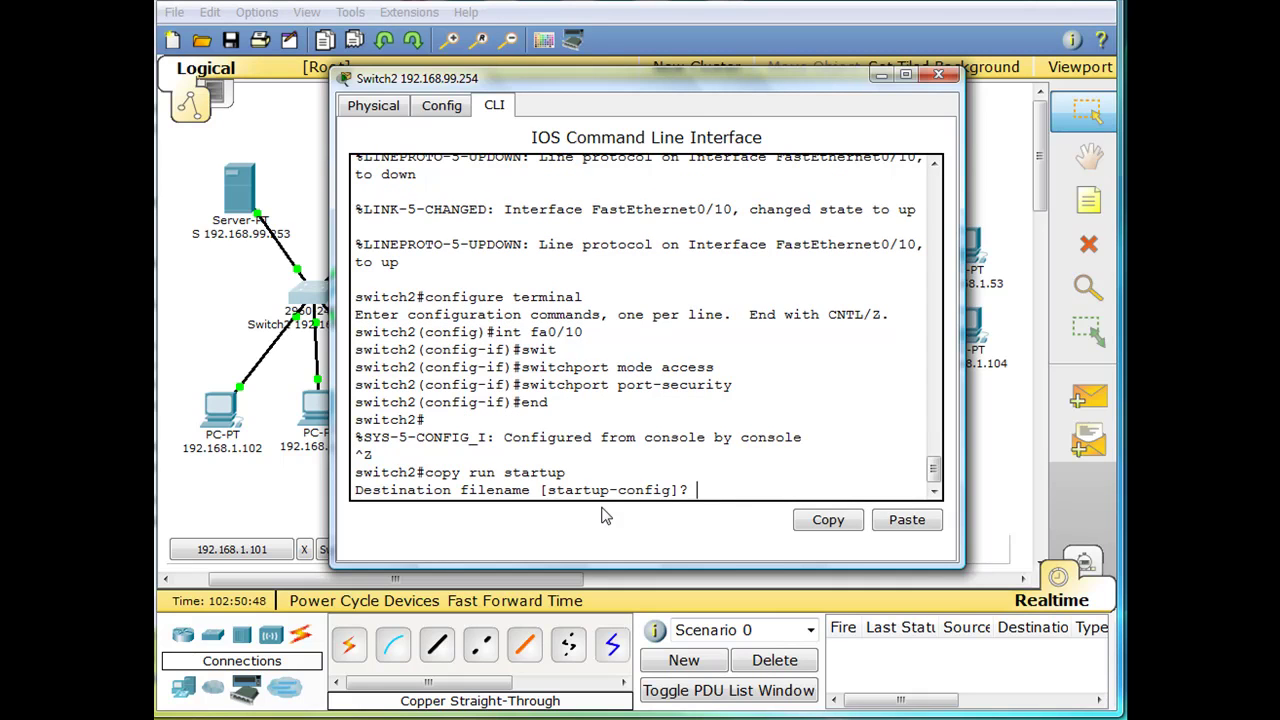
key(Return)
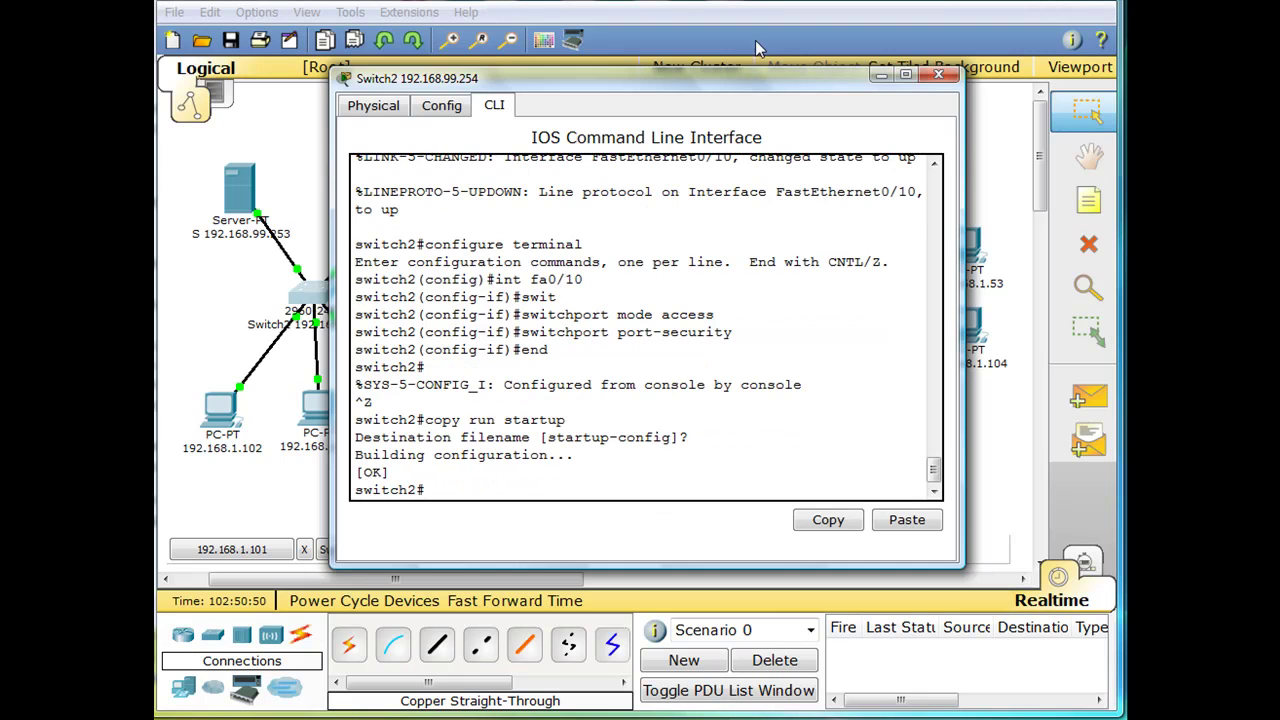
click(880, 75)
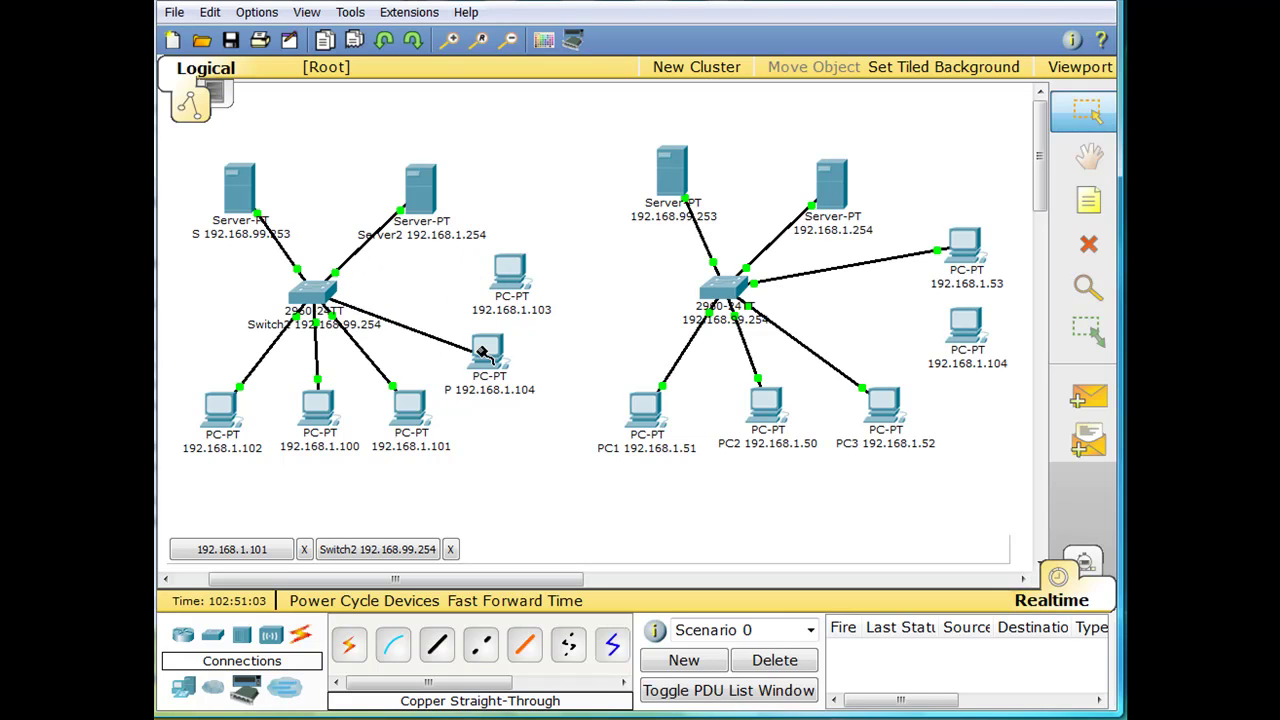
Step: Cable Switch2 to PC 192.168.1.104's FastEthernet port with a copper straight-through cable
click(441, 334)
click(497, 369)
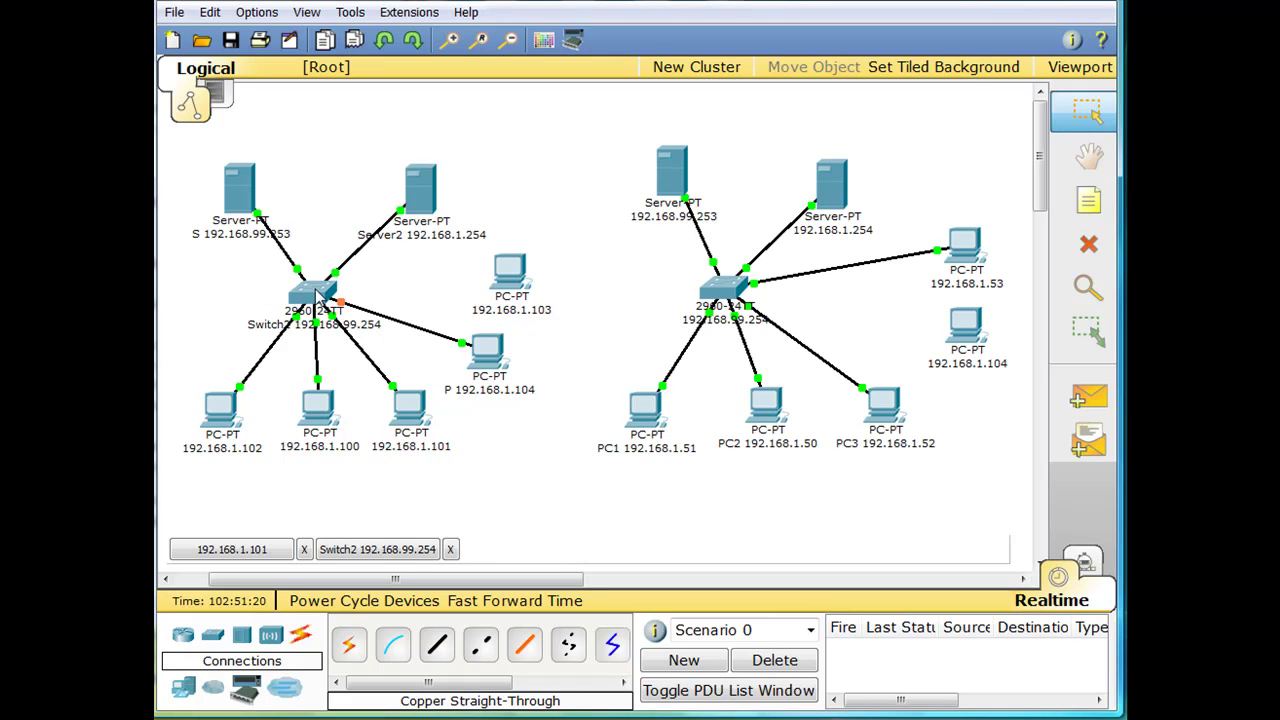
Step: Reopen Switch2's CLI, page through show running-config to check Fa0/10 port security, and close it
click(316, 292)
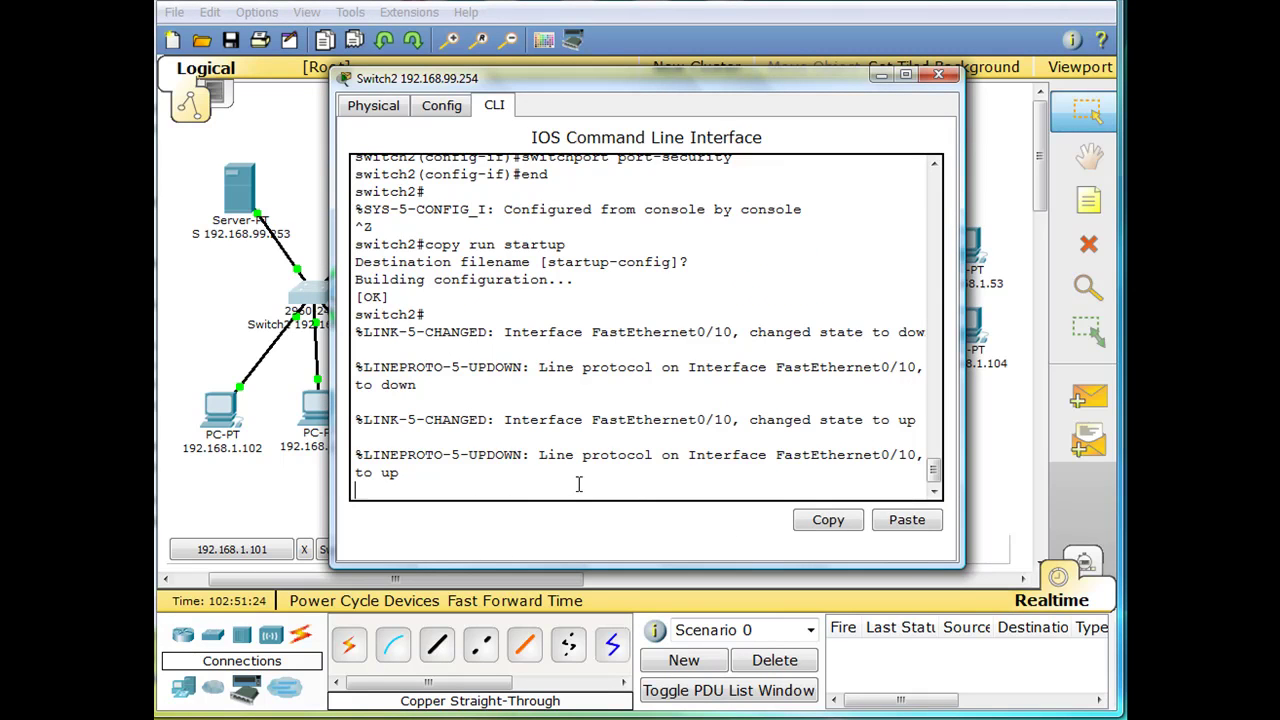
key(Return)
text(show run)
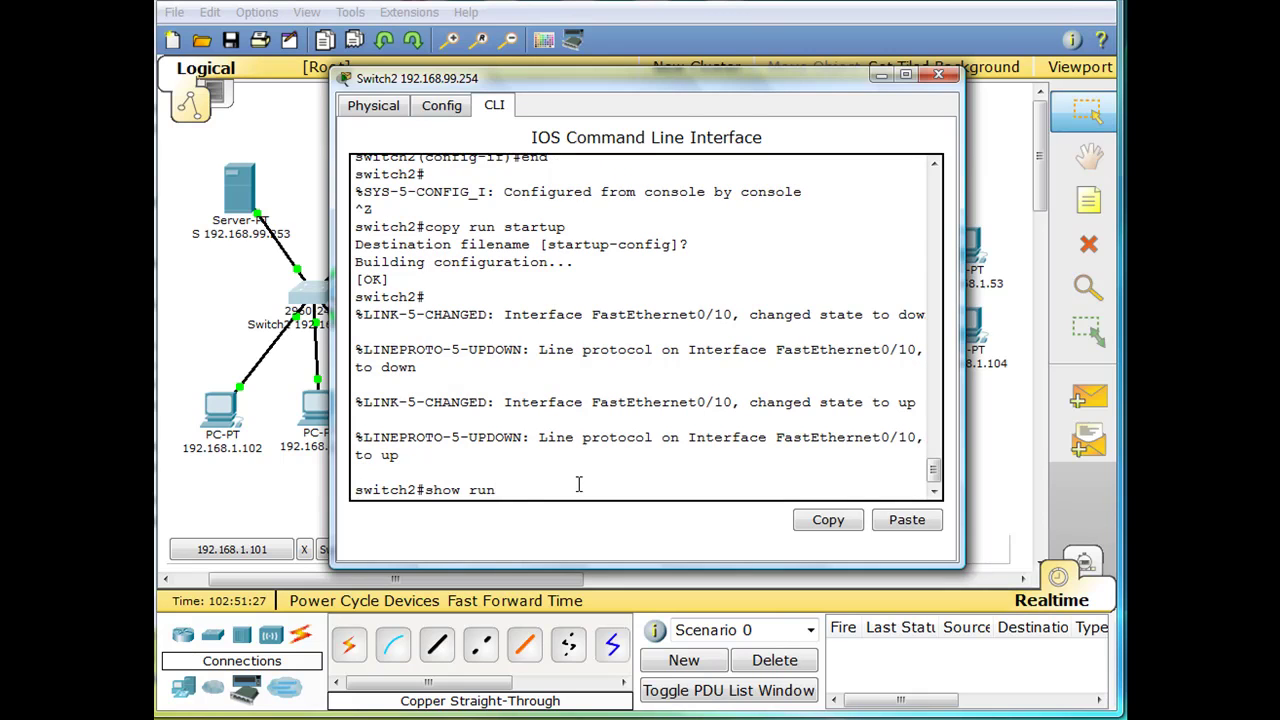
key(Tab)
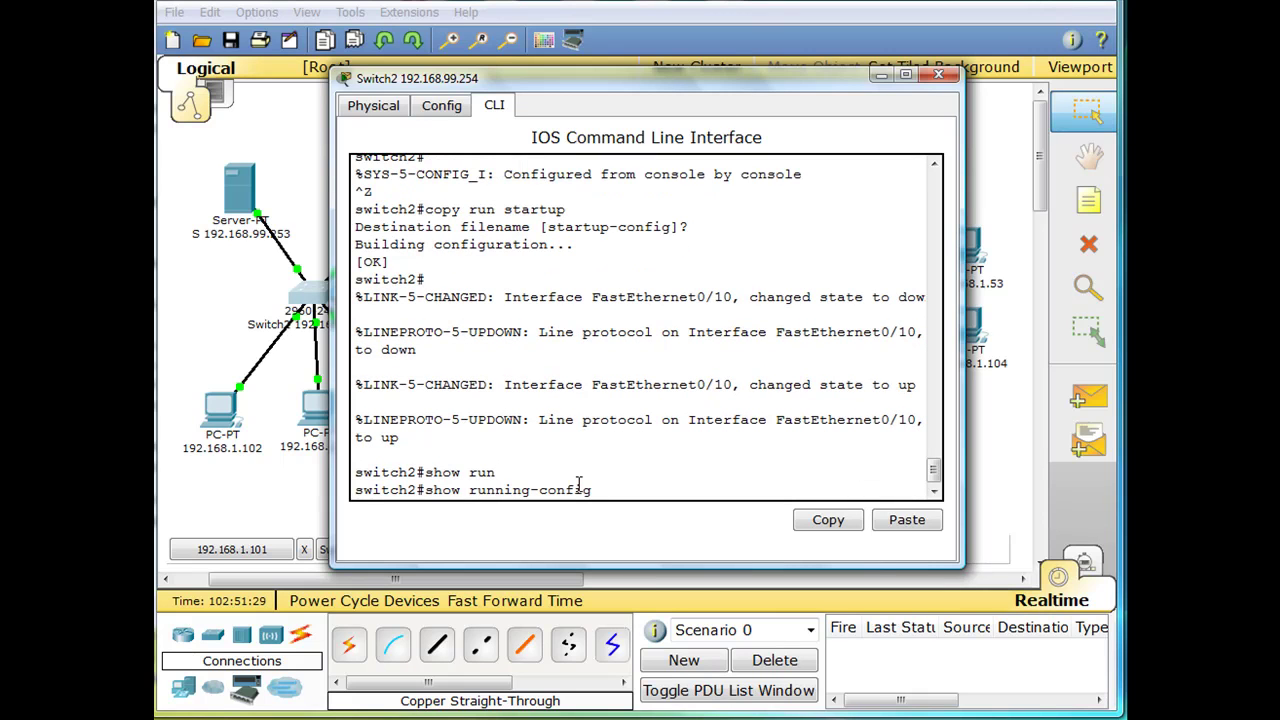
key(Return)
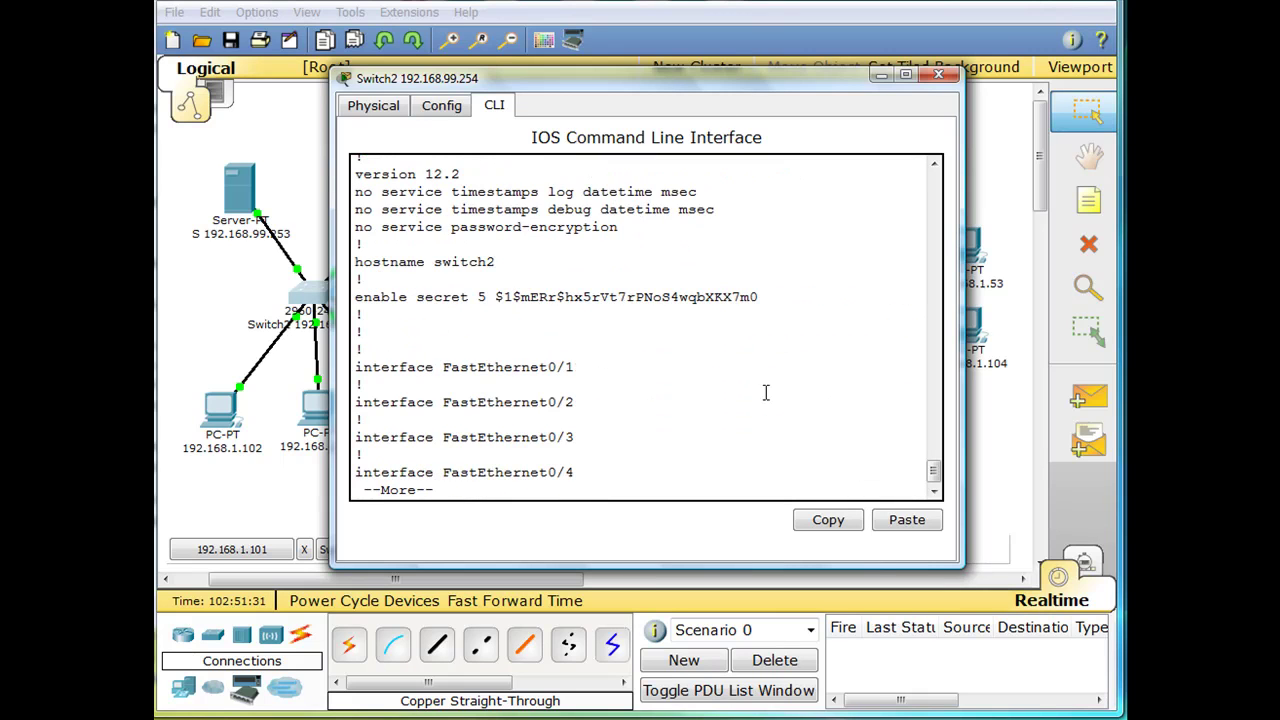
key(space)
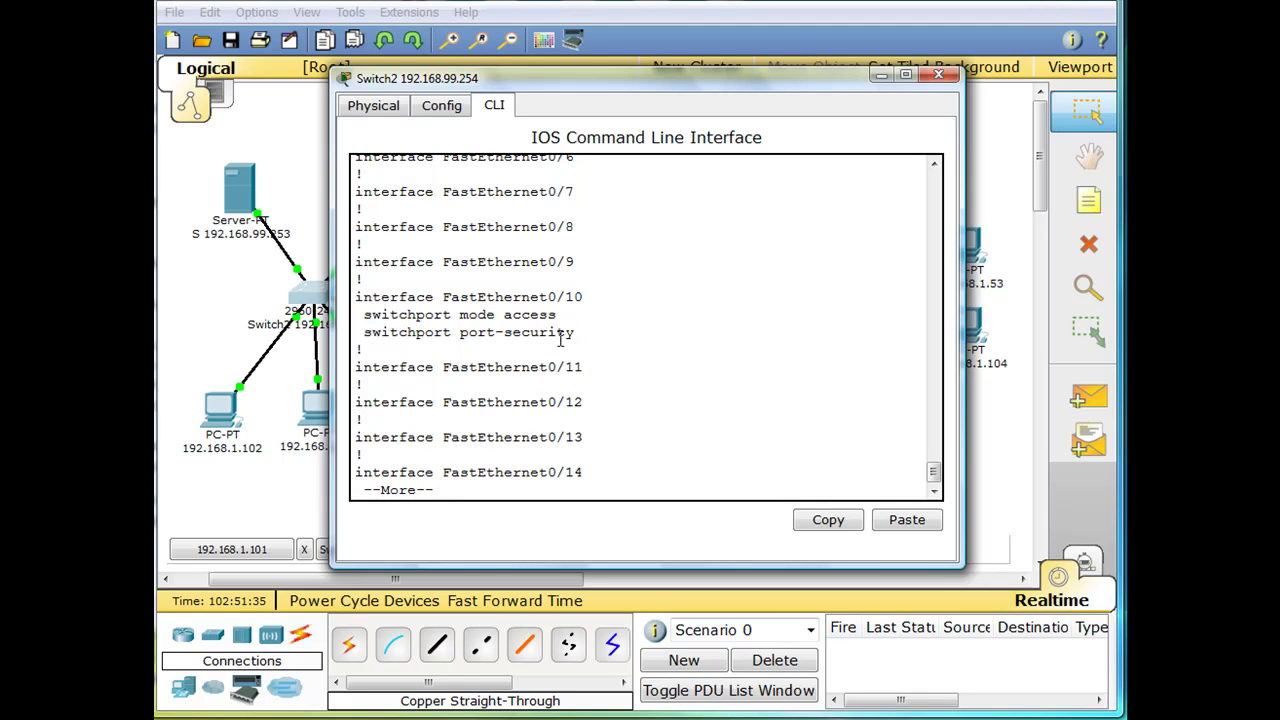
key(space)
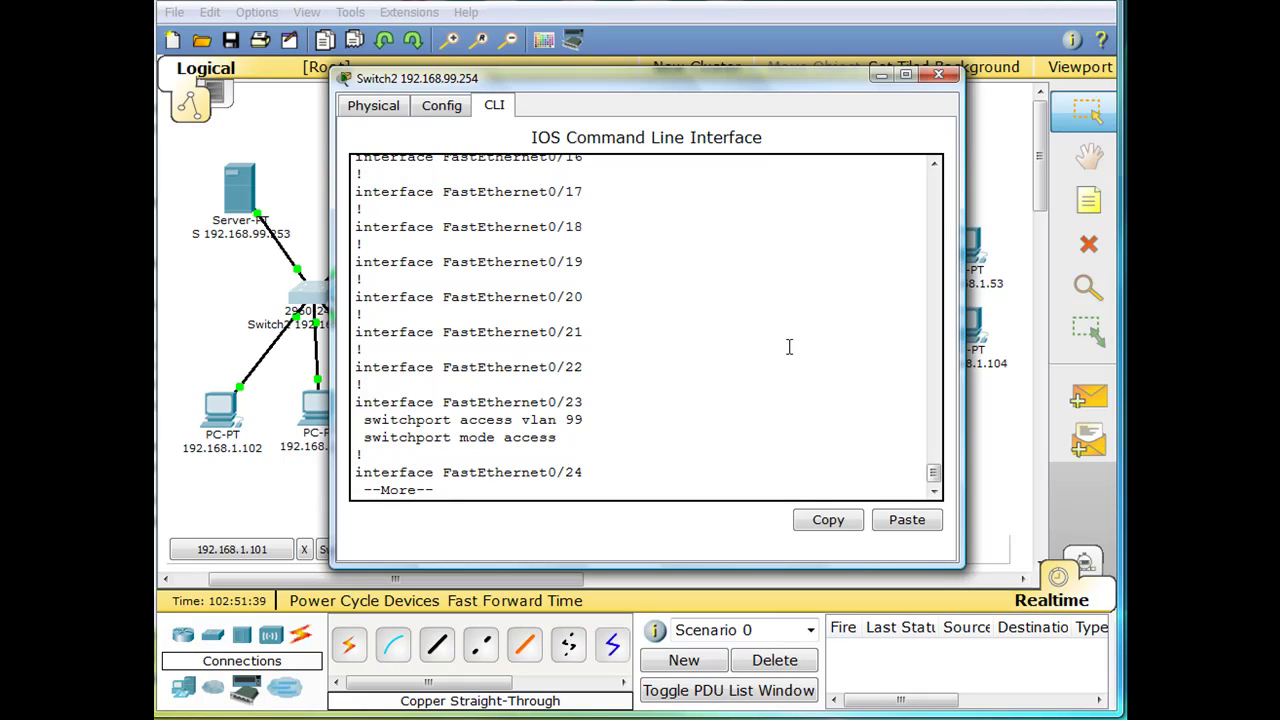
click(846, 528)
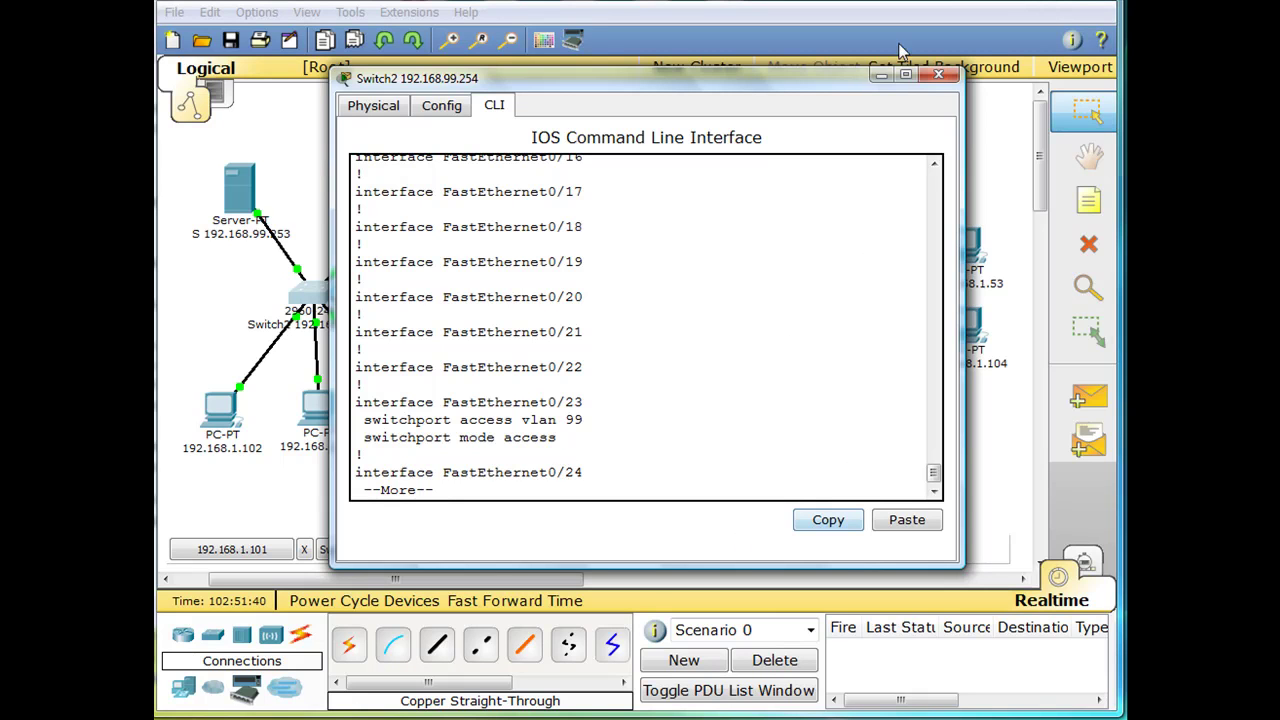
click(938, 77)
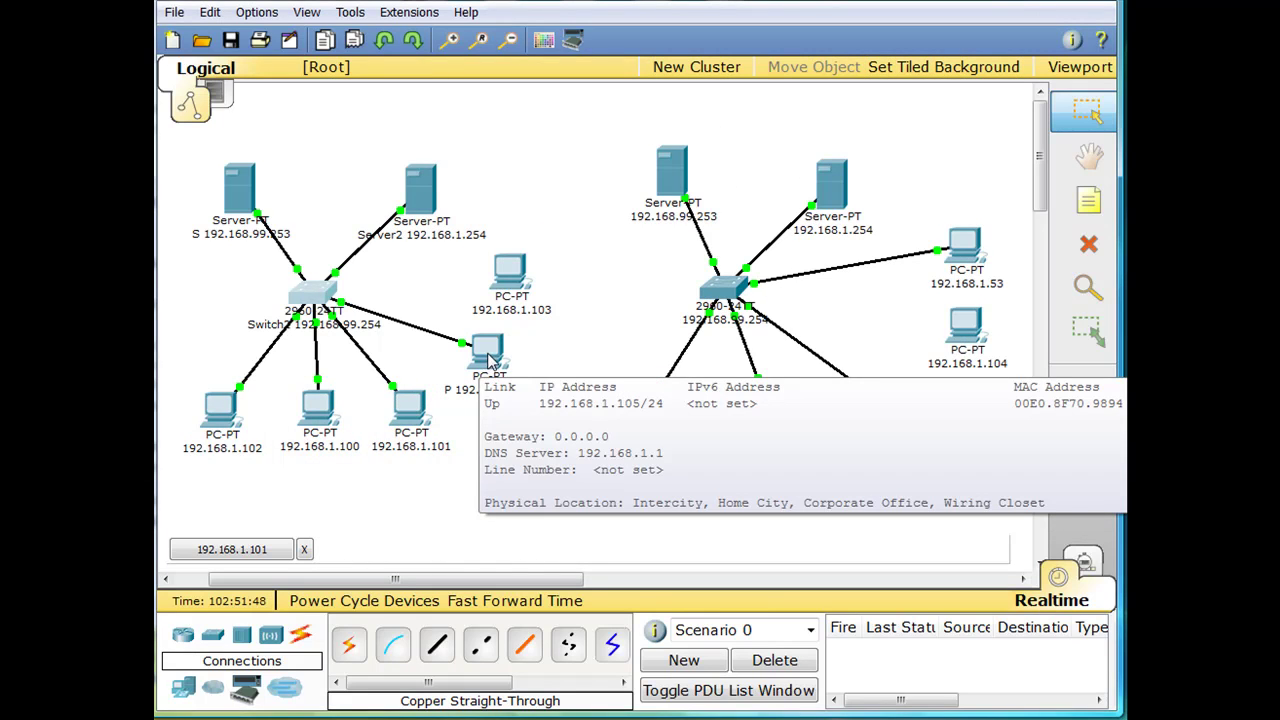
Step: From PC 192.168.1.104's command prompt, ping 192.168.1.100 with 4/4 replies, then close the window
click(490, 360)
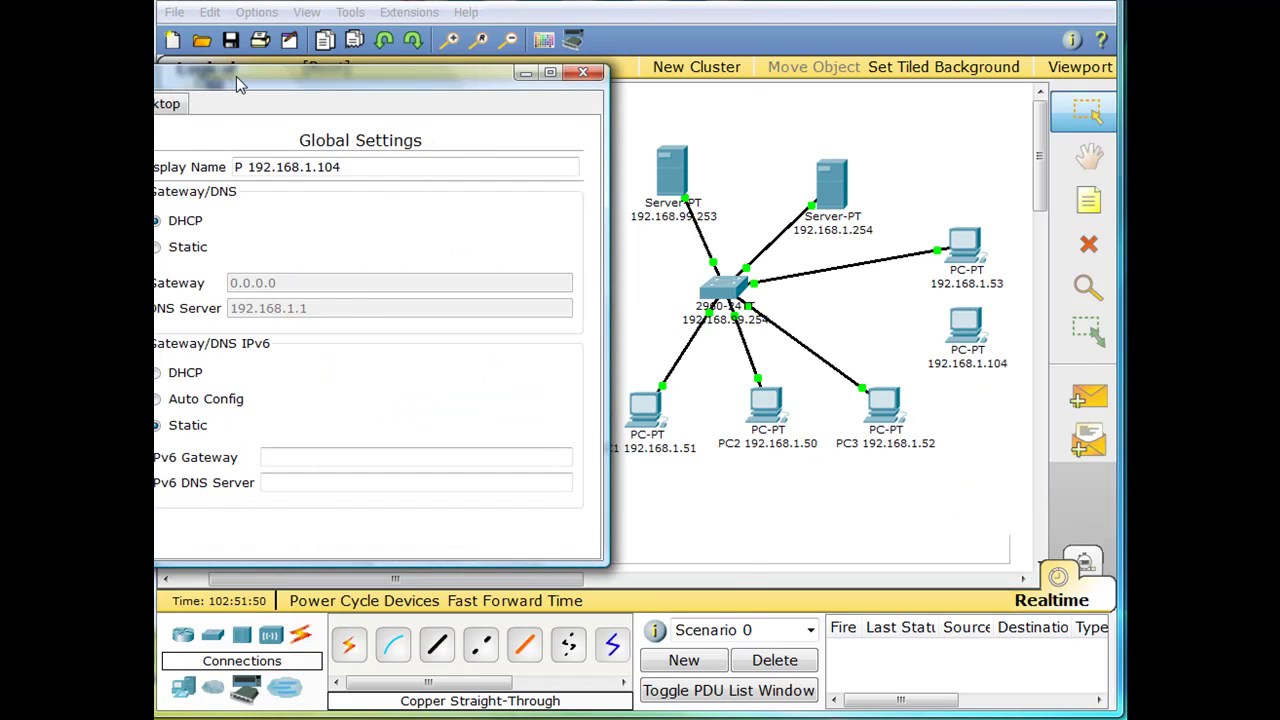
drag(234, 80, 368, 88)
click(280, 106)
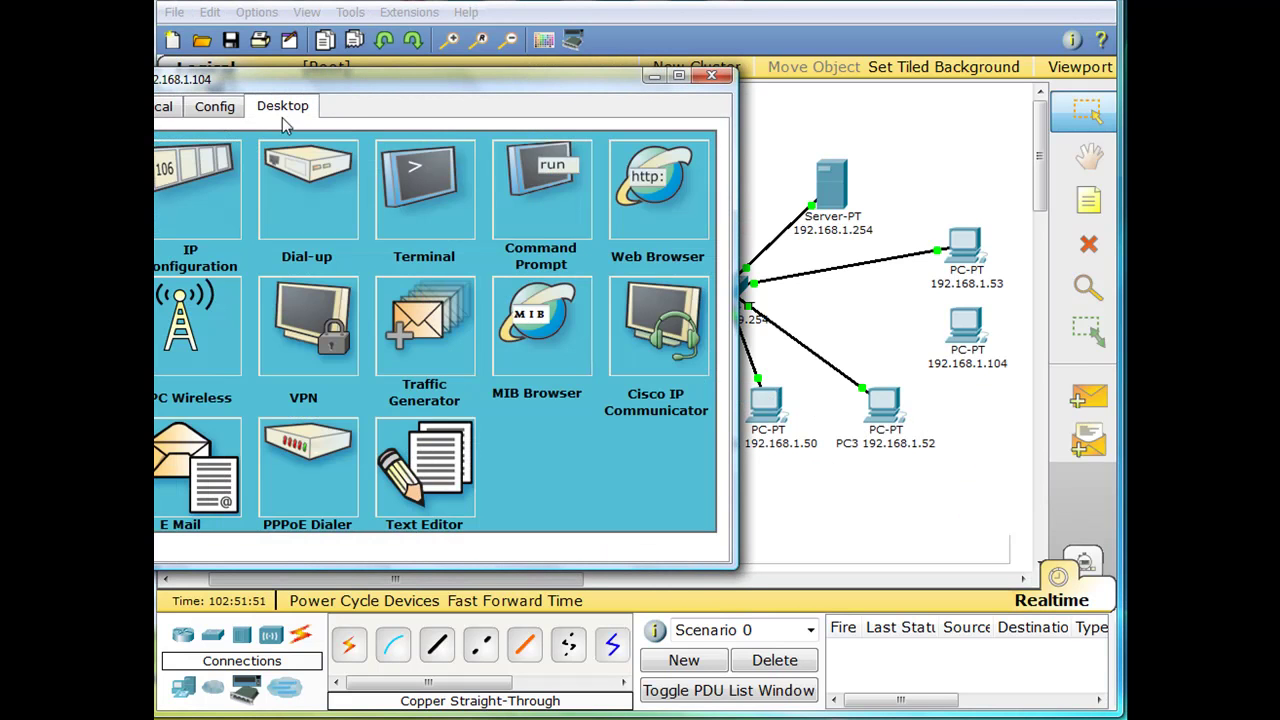
click(525, 200)
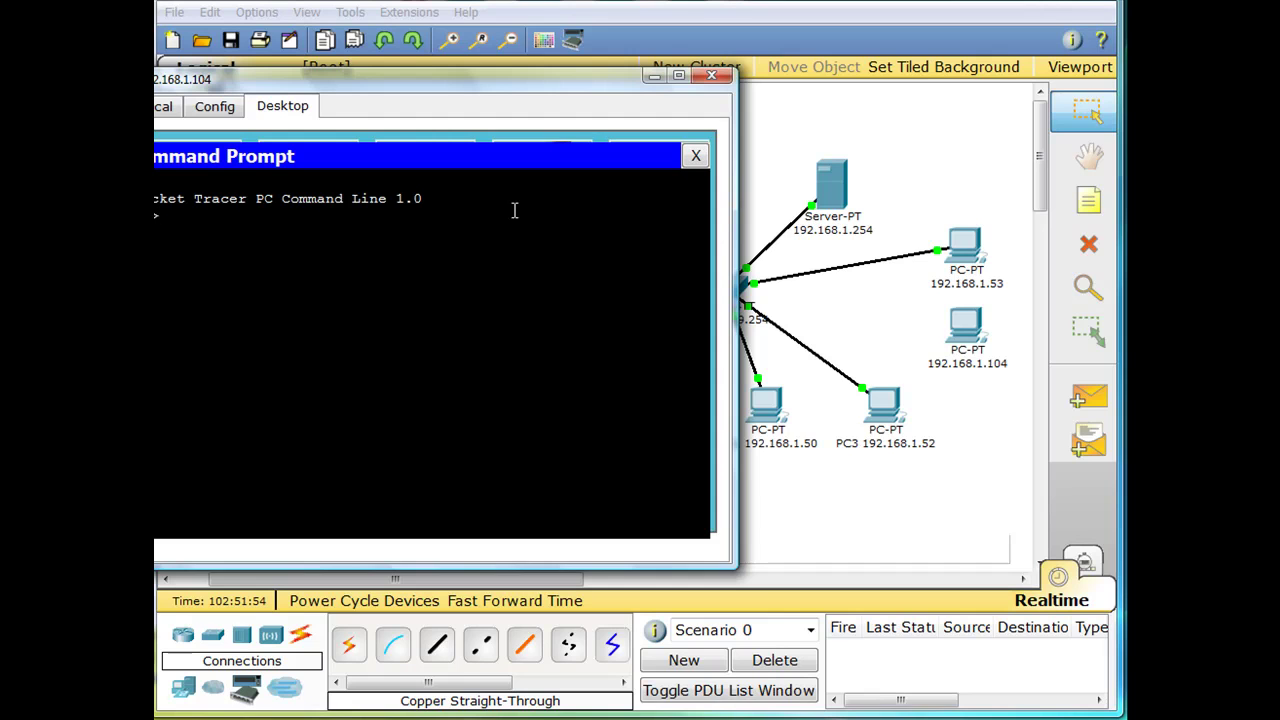
text(ping 192.168)
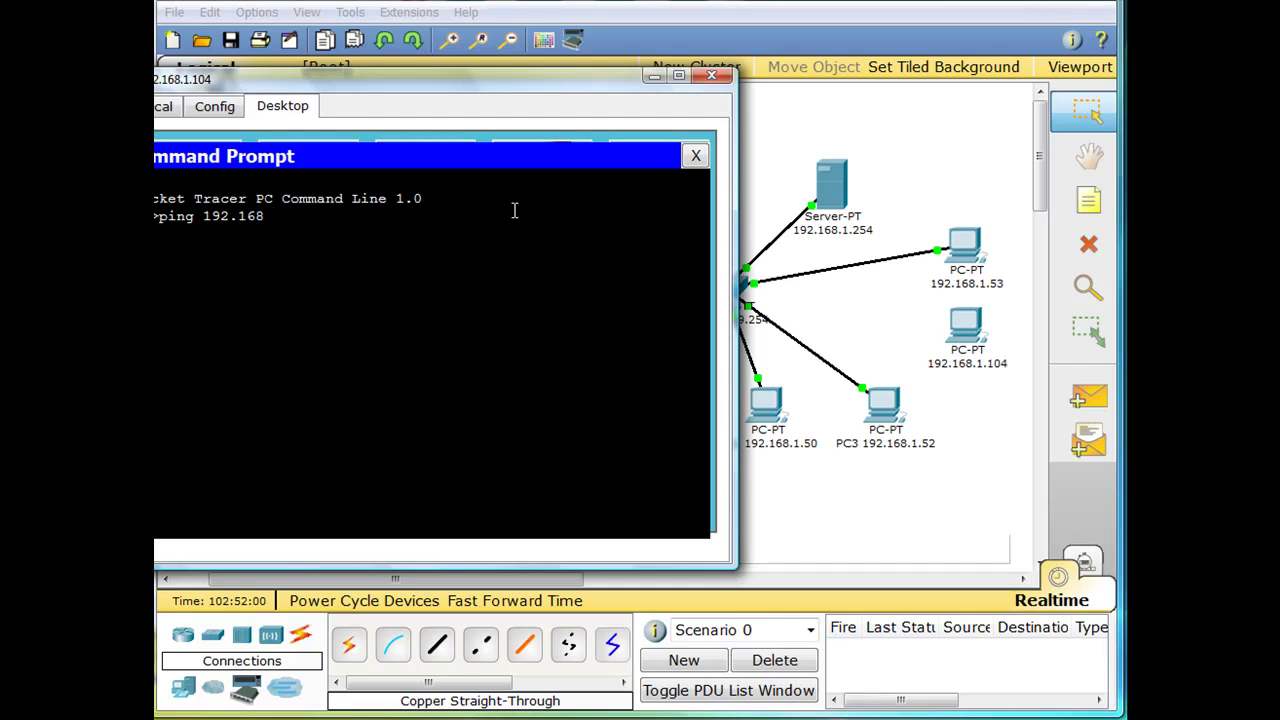
text(.1.100)
key(Return)
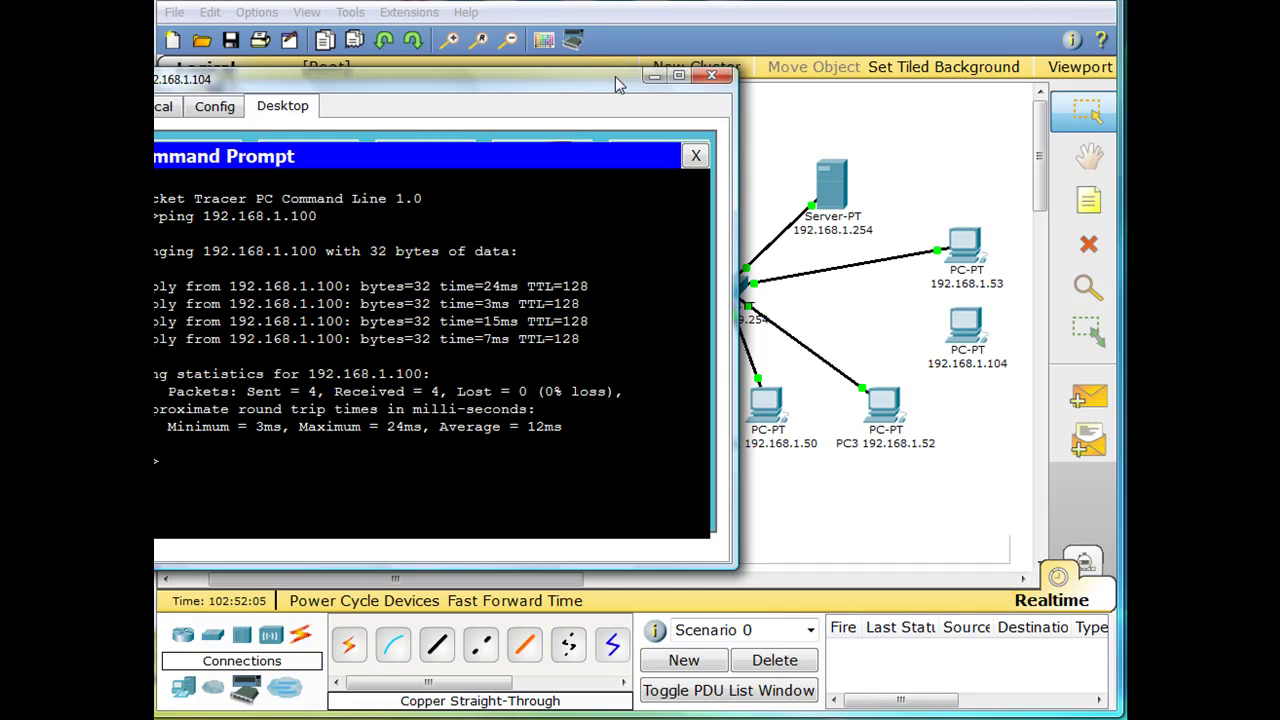
drag(575, 90, 614, 78)
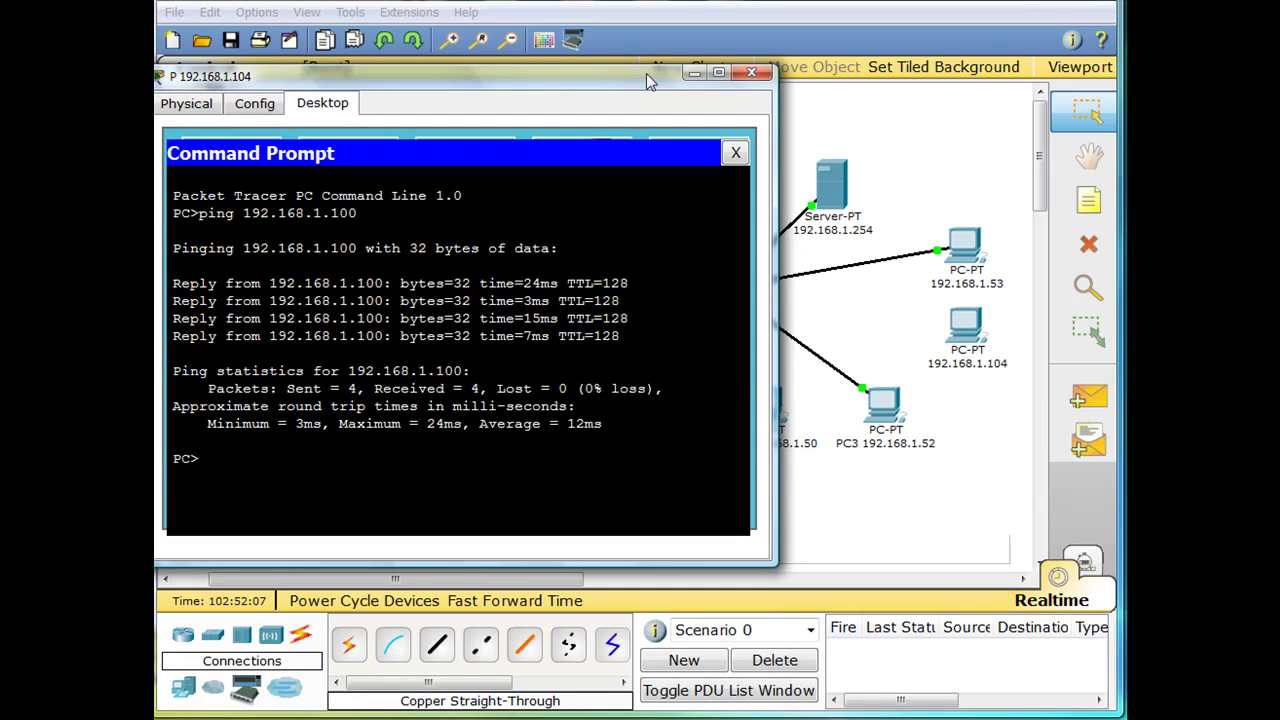
click(749, 71)
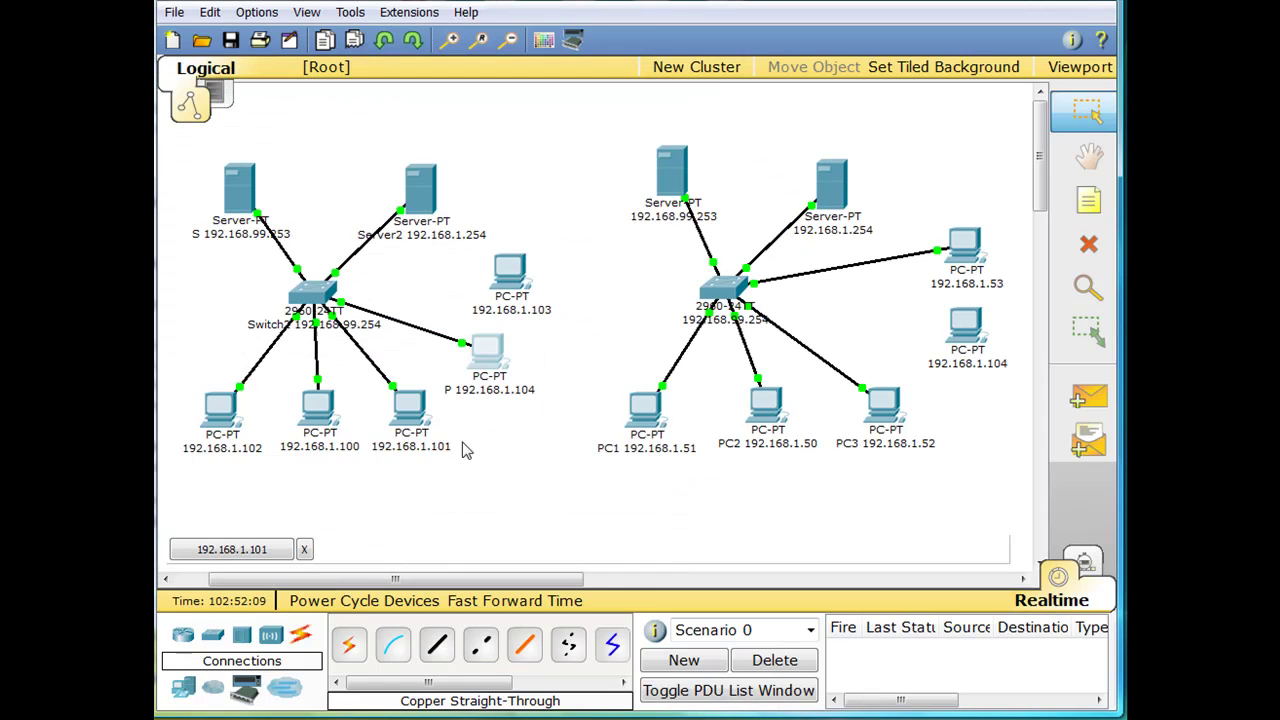
Step: Move Switch2's cable from PC 192.168.1.104 to PC 192.168.1.103's FastEthernet port and open Switch2's CLI
mouse_move(478, 398)
drag(462, 348, 522, 263)
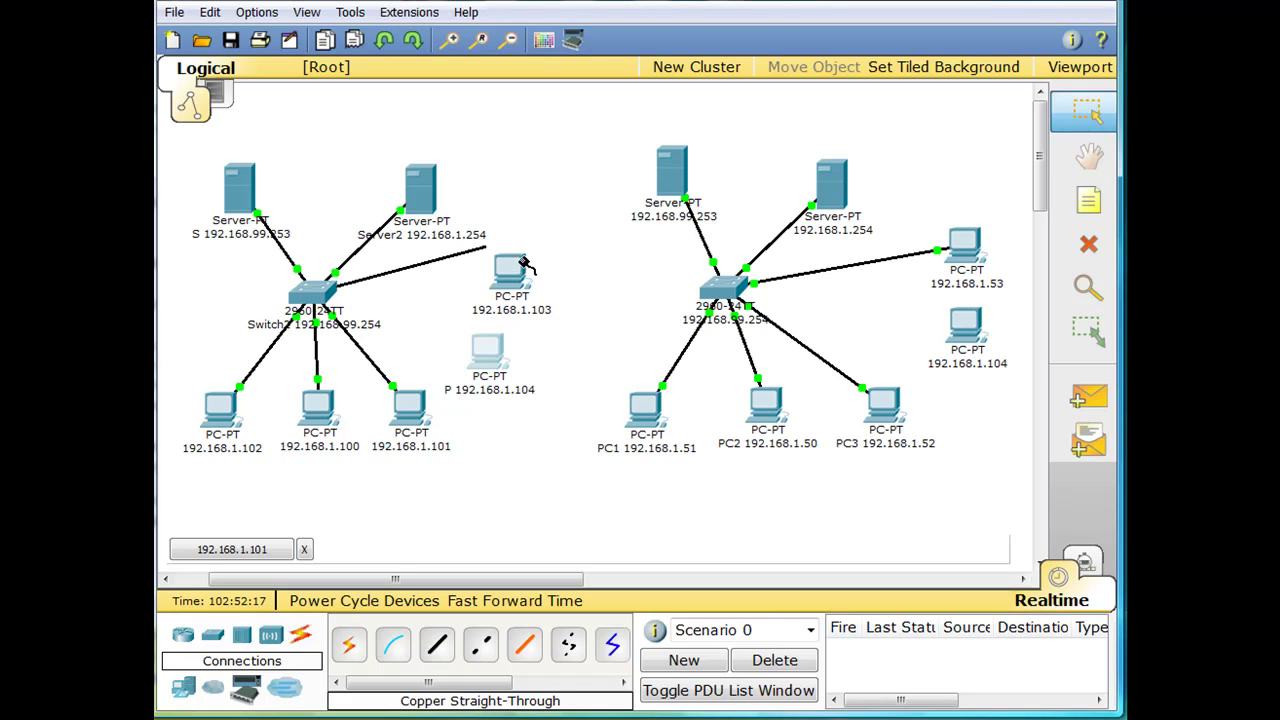
click(515, 267)
click(535, 288)
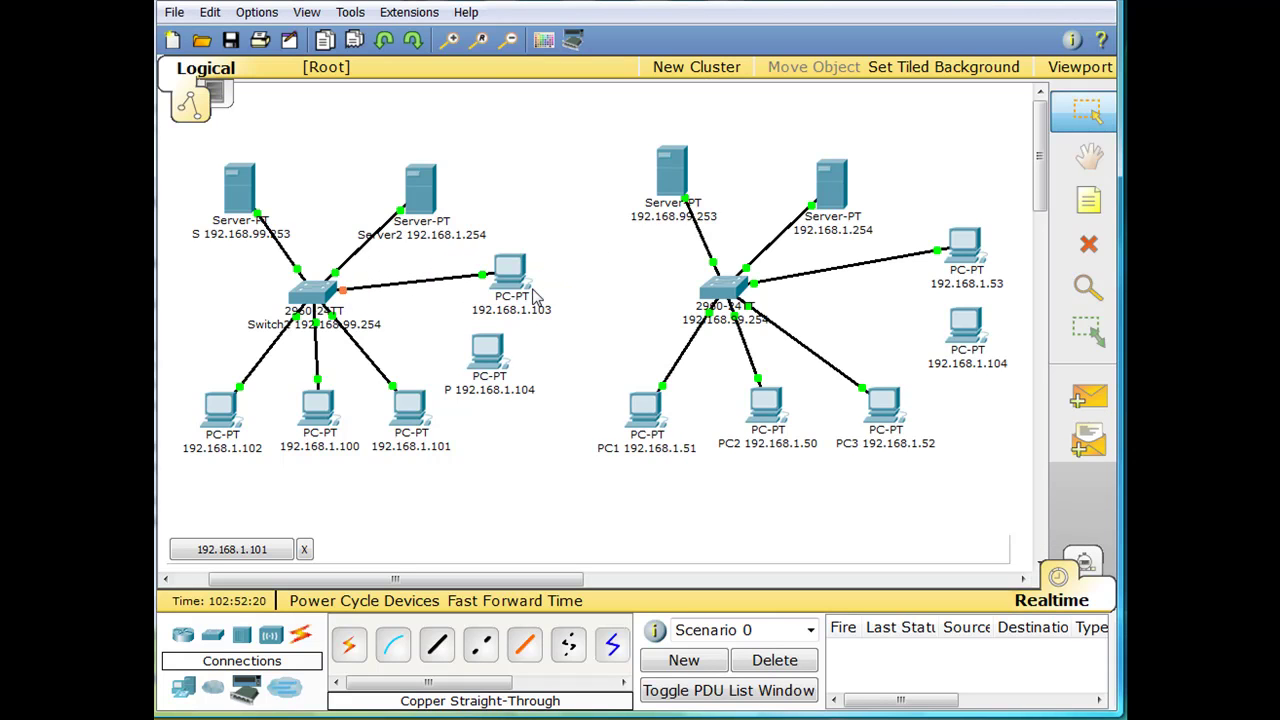
click(312, 290)
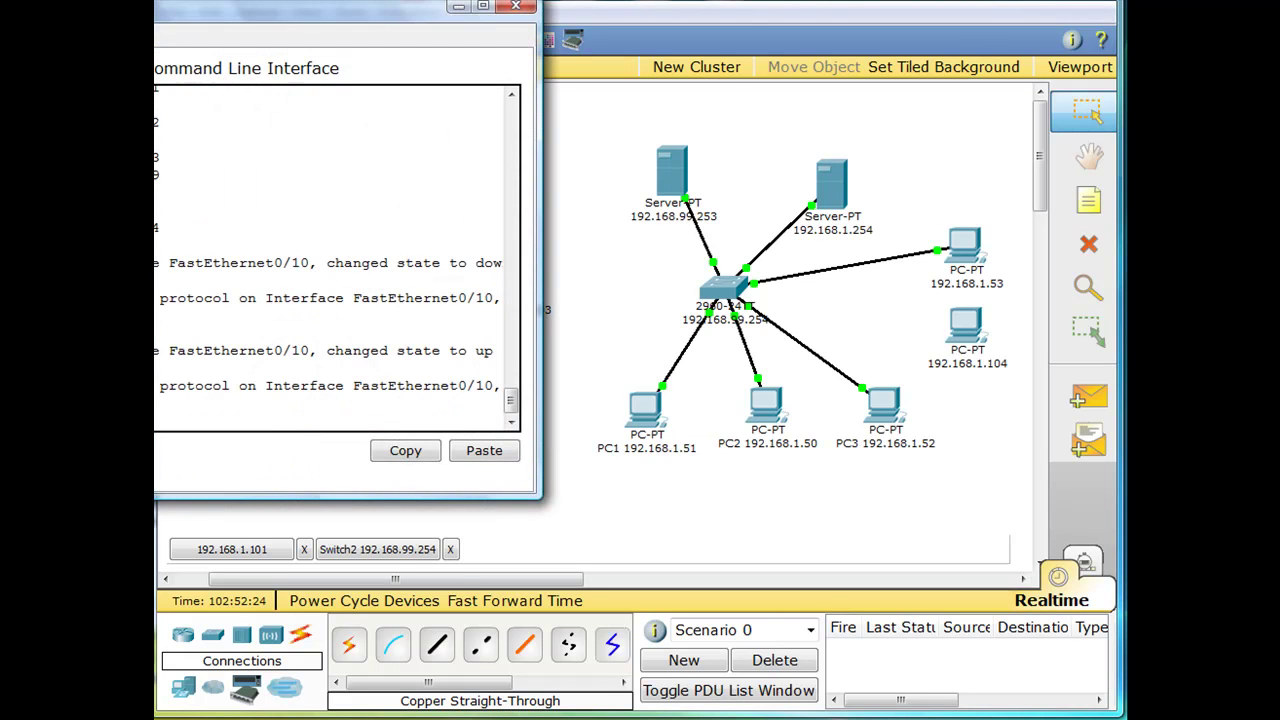
Step: Finish the configuration listing, then enter conf t and int fa0/10 on Switch2
drag(370, 12, 681, 27)
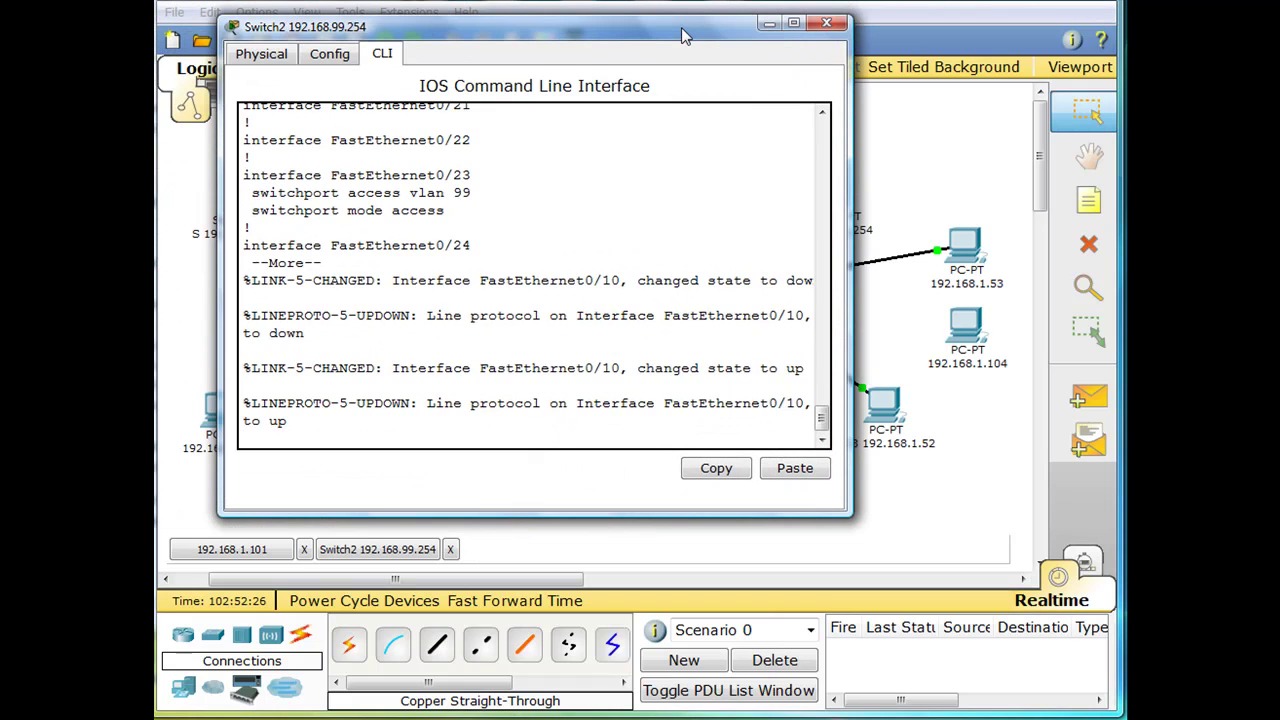
key(Return)
key(space)
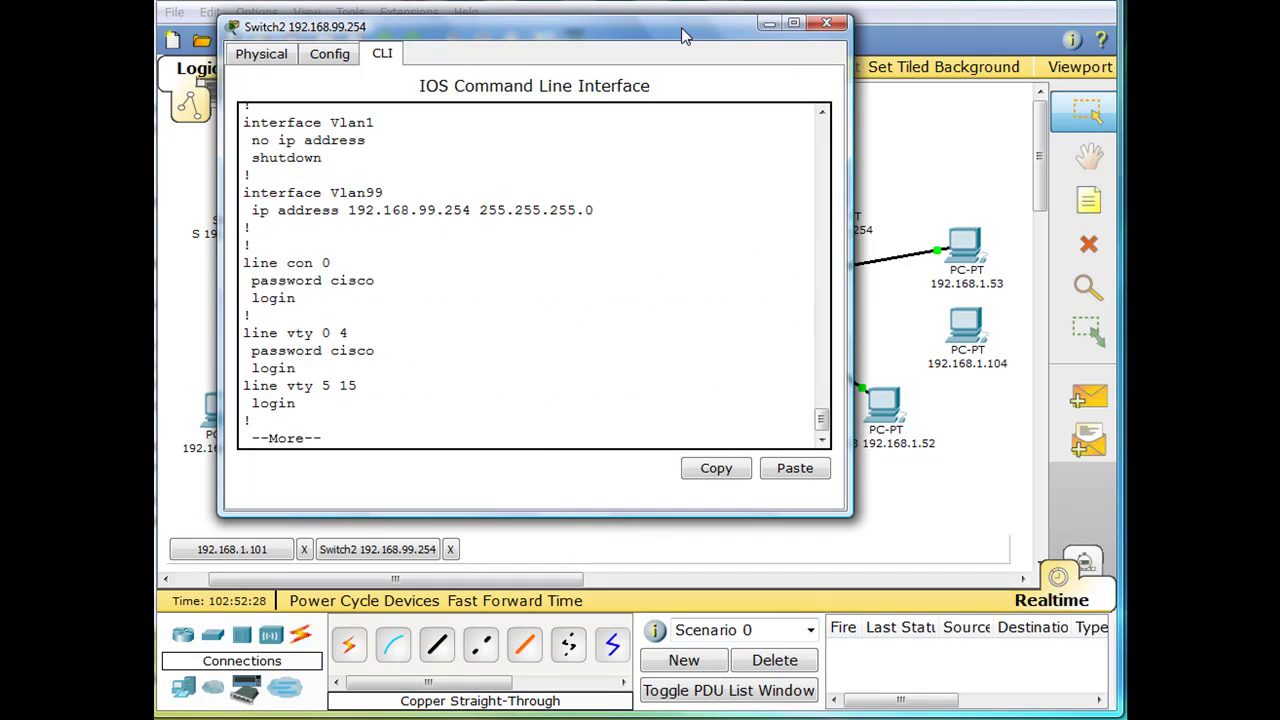
key(space)
key(Return)
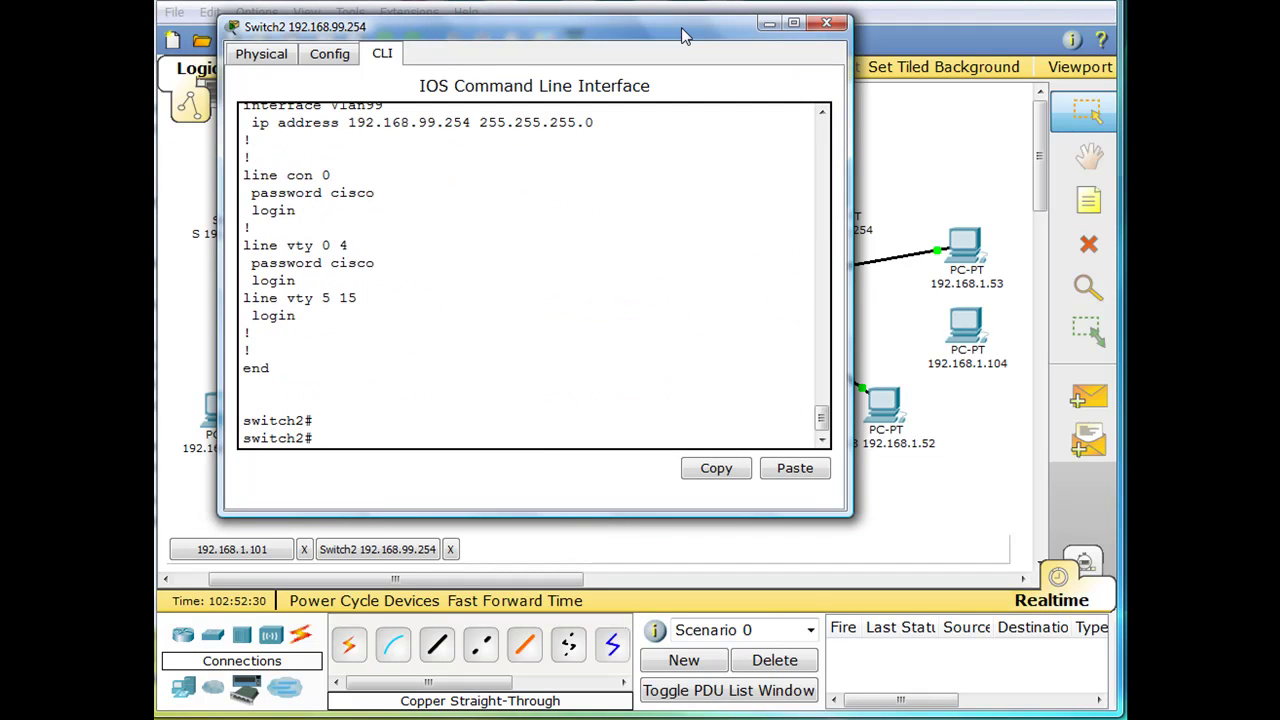
key(Return)
key(Return)
key(Return)
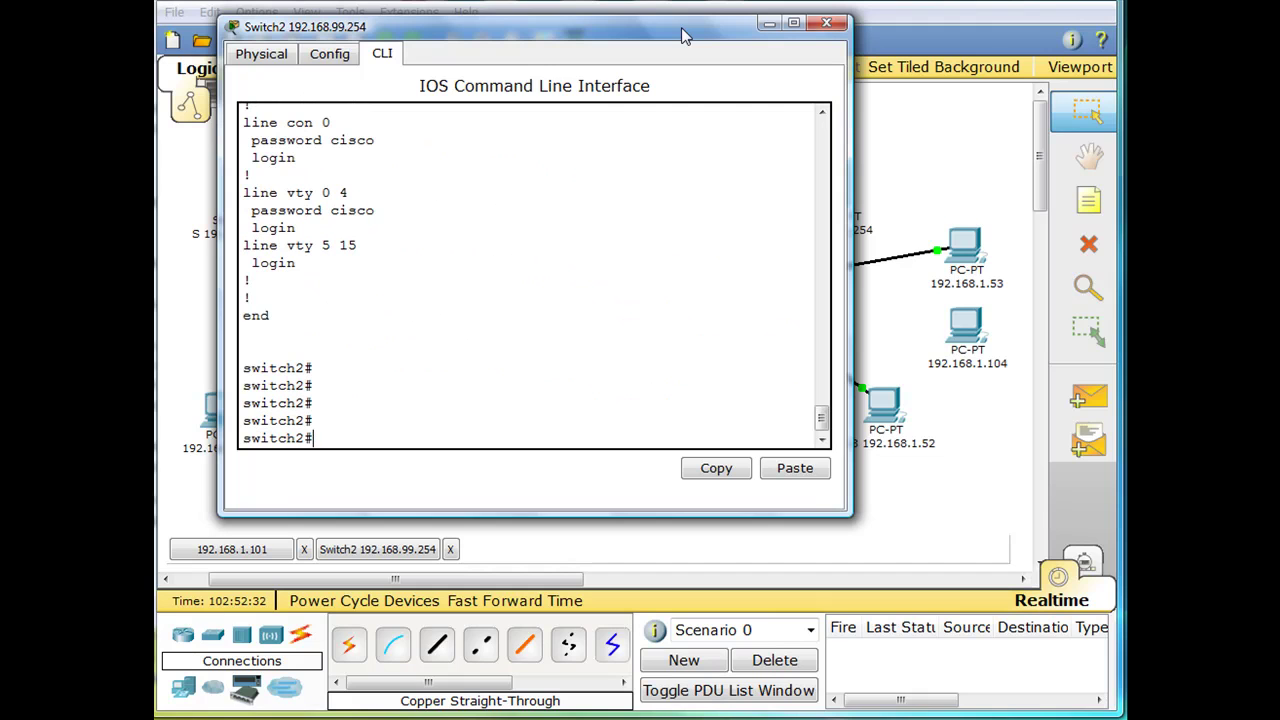
text(conf t)
key(Return)
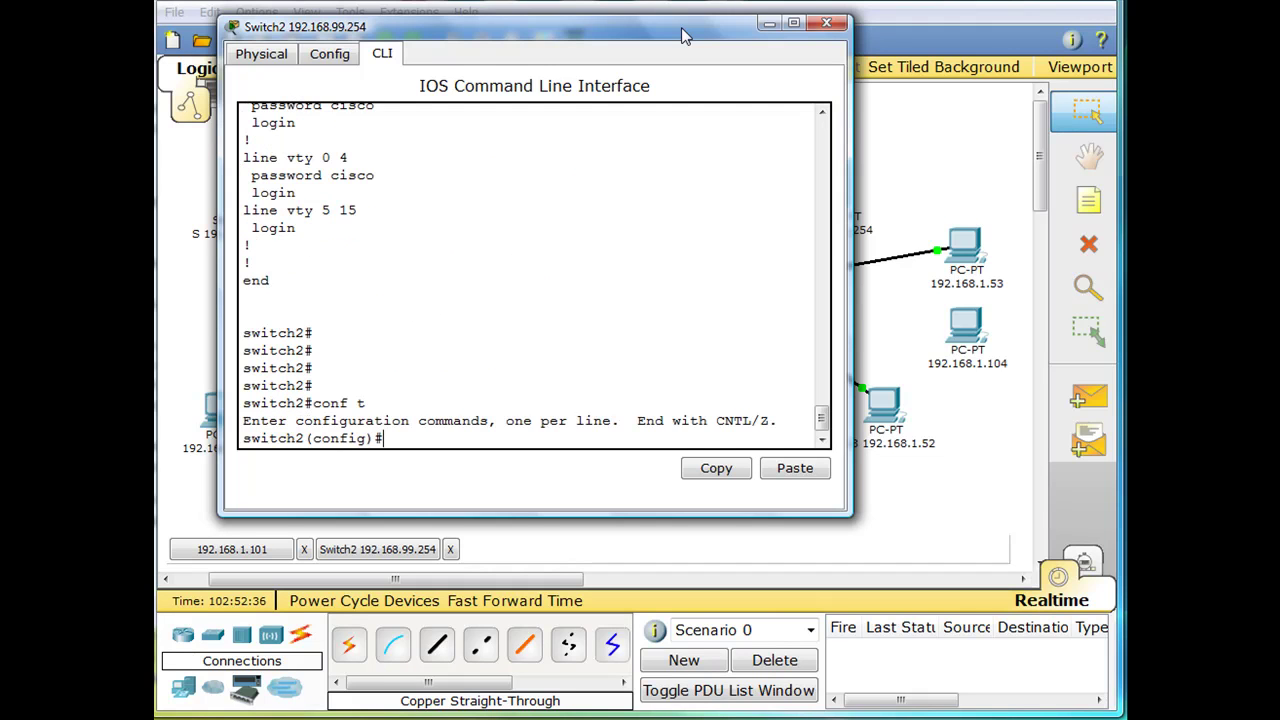
text(int fa0/10)
key(Return)
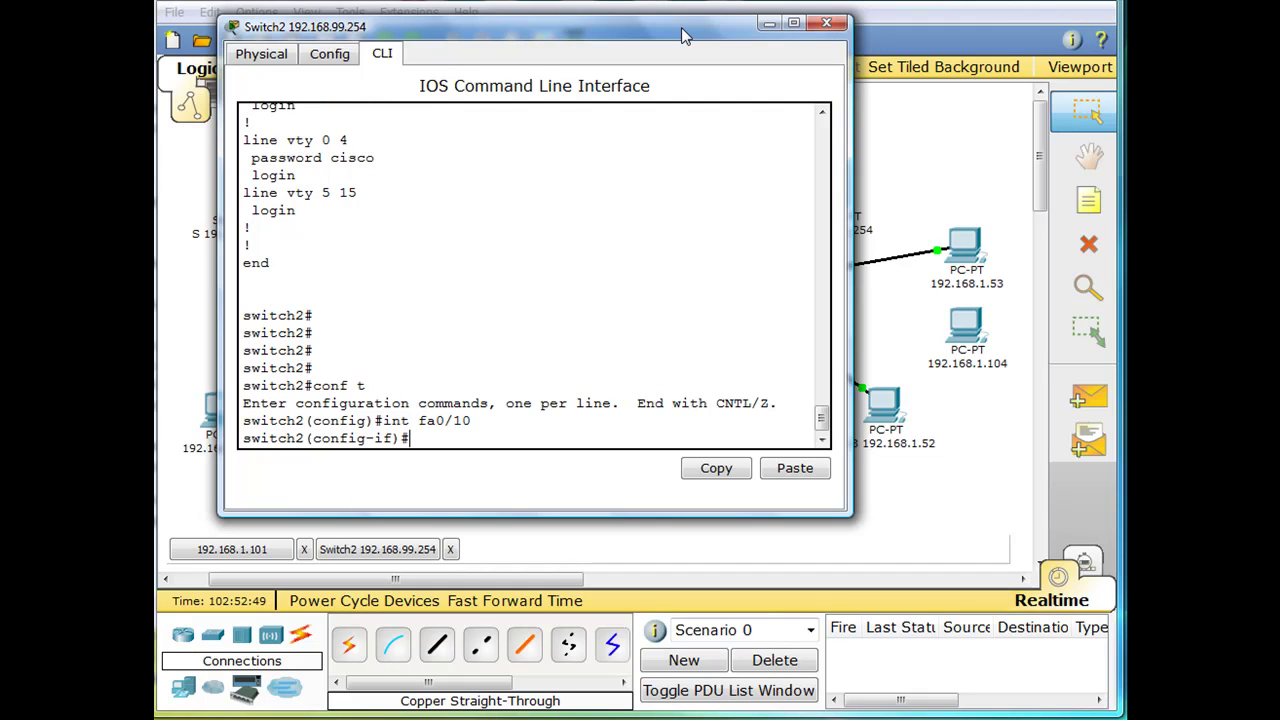
Step: Apply switchport port-security maximum 1 to Fa0/10
text(swit)
key(Tab)
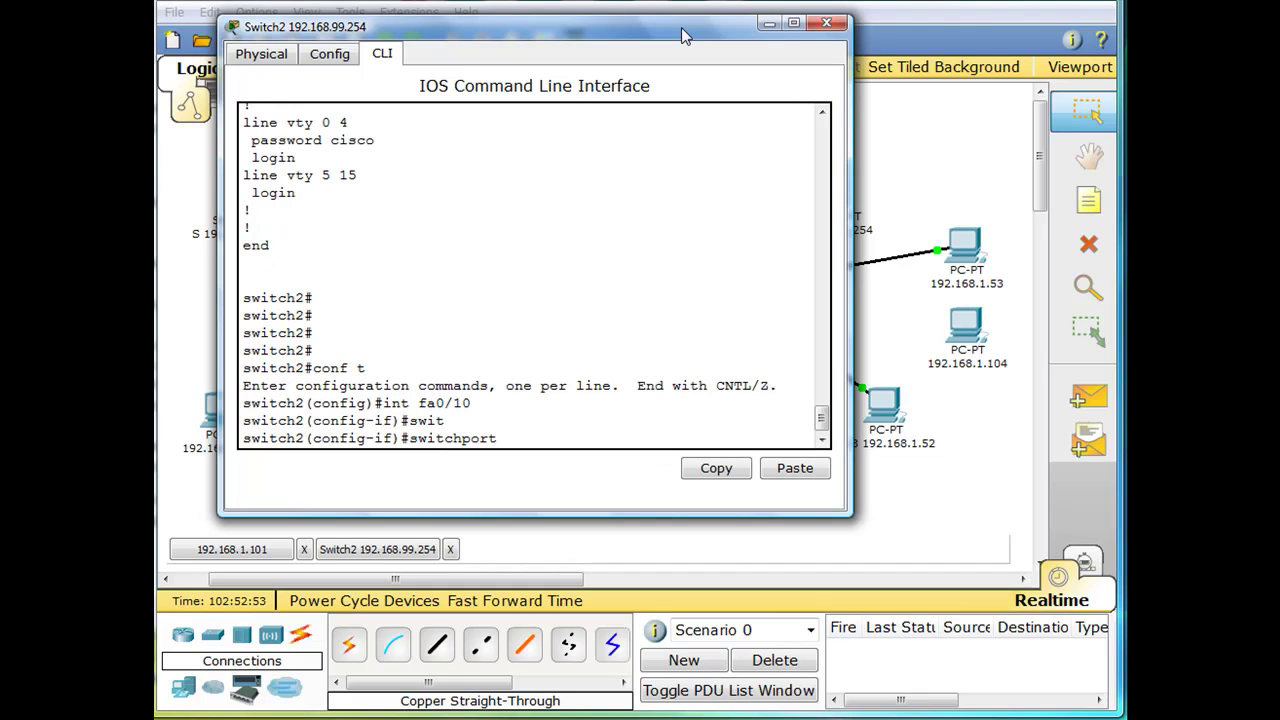
text(port)
key(Tab)
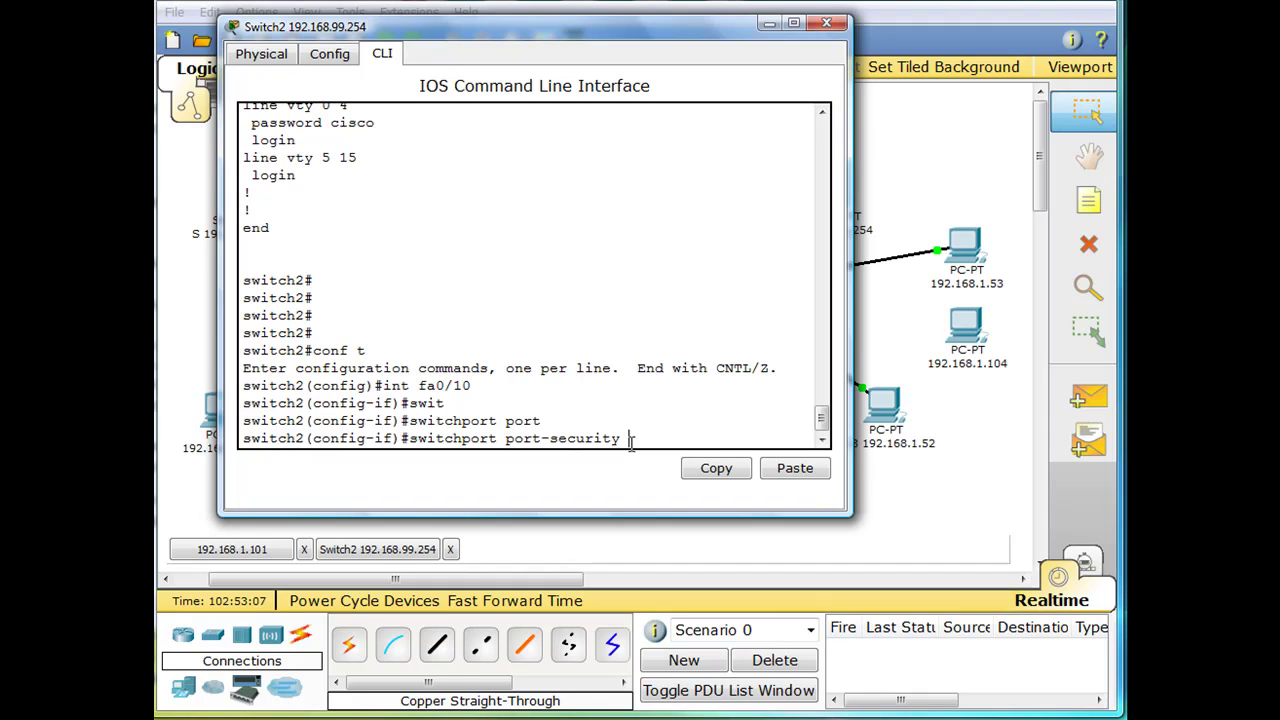
text(maximum 1)
key(Return)
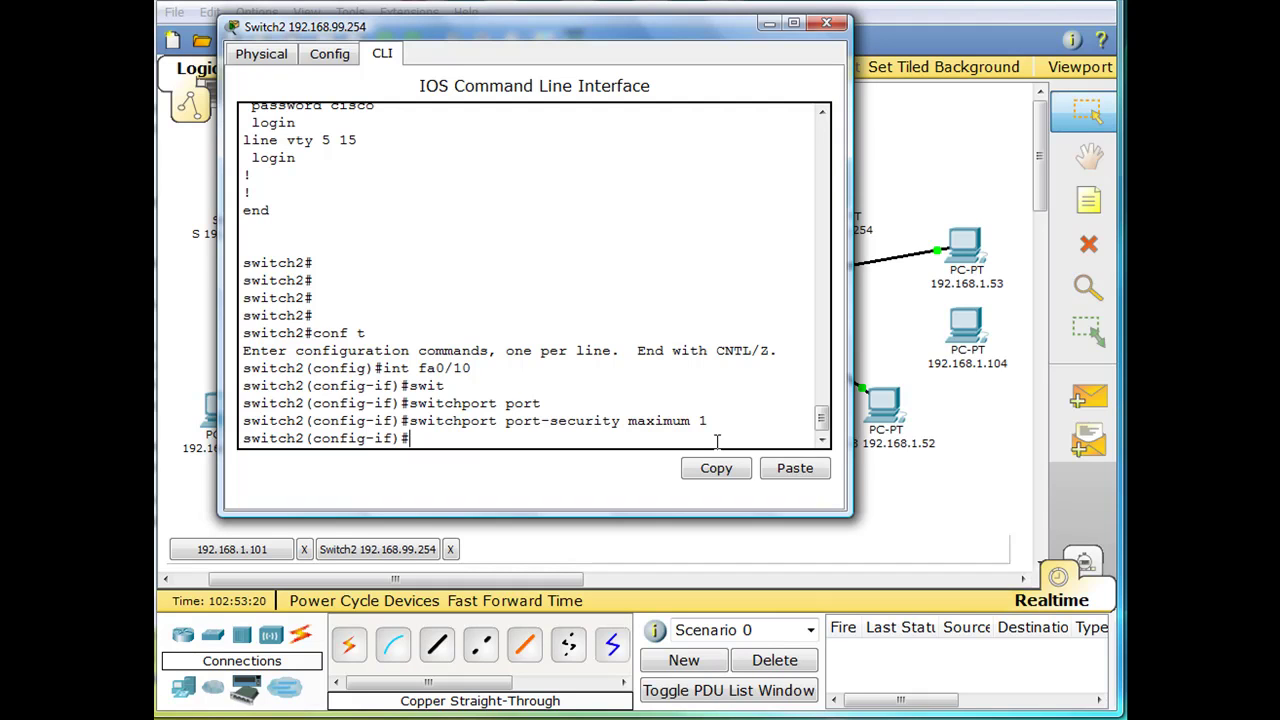
Step: Enable sticky MAC learning with switchport port-security mac-address sticky on Fa0/10
text(switchport port)
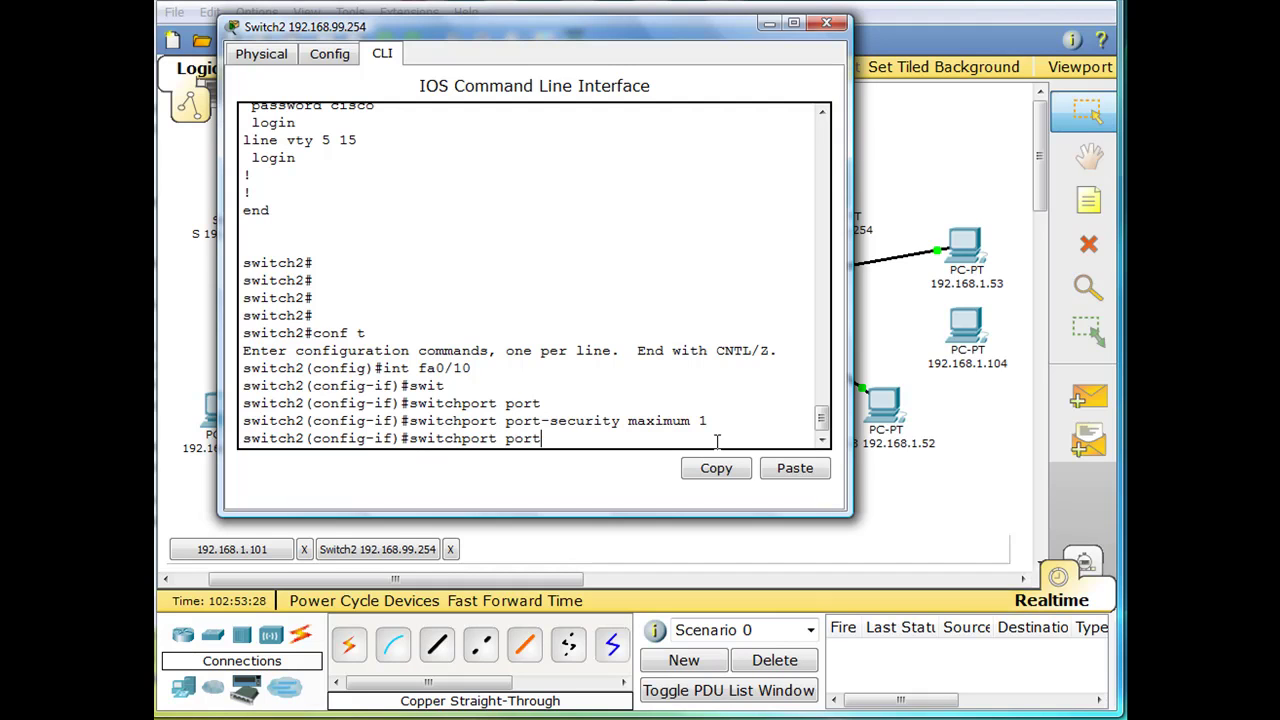
key(Tab)
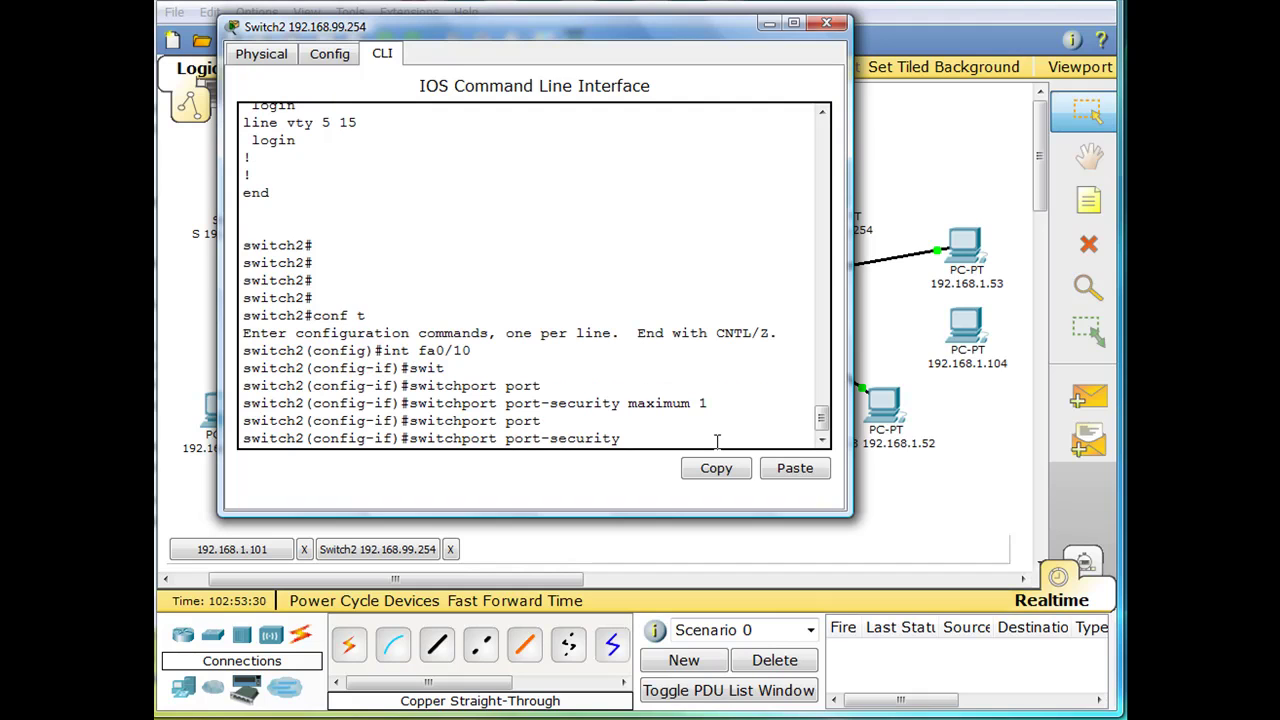
text(mac)
key(Tab)
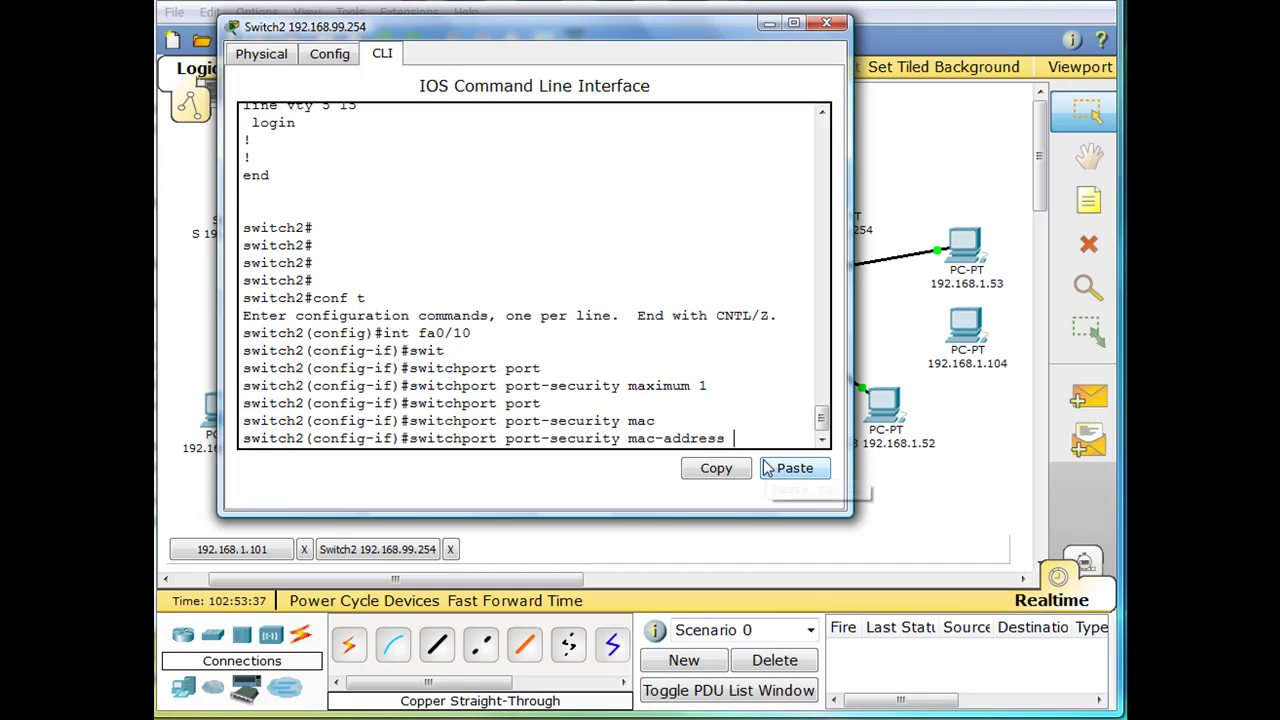
text(s)
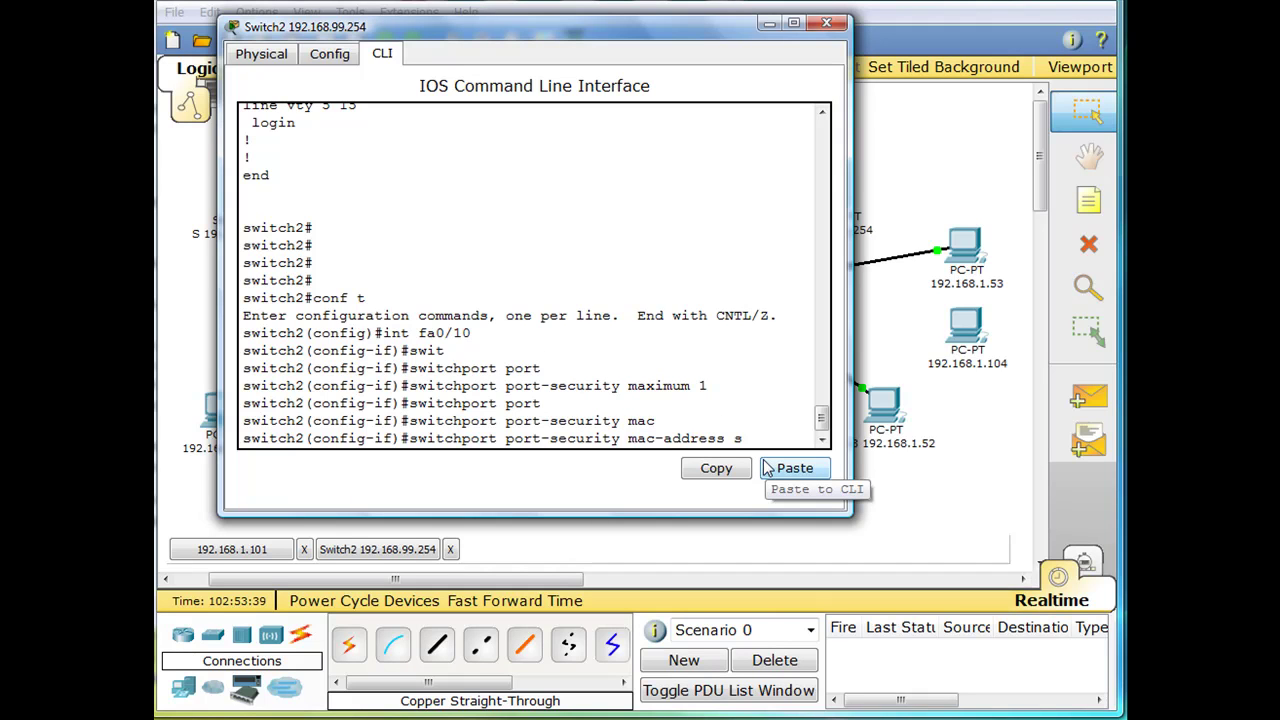
text(tick)
key(Tab)
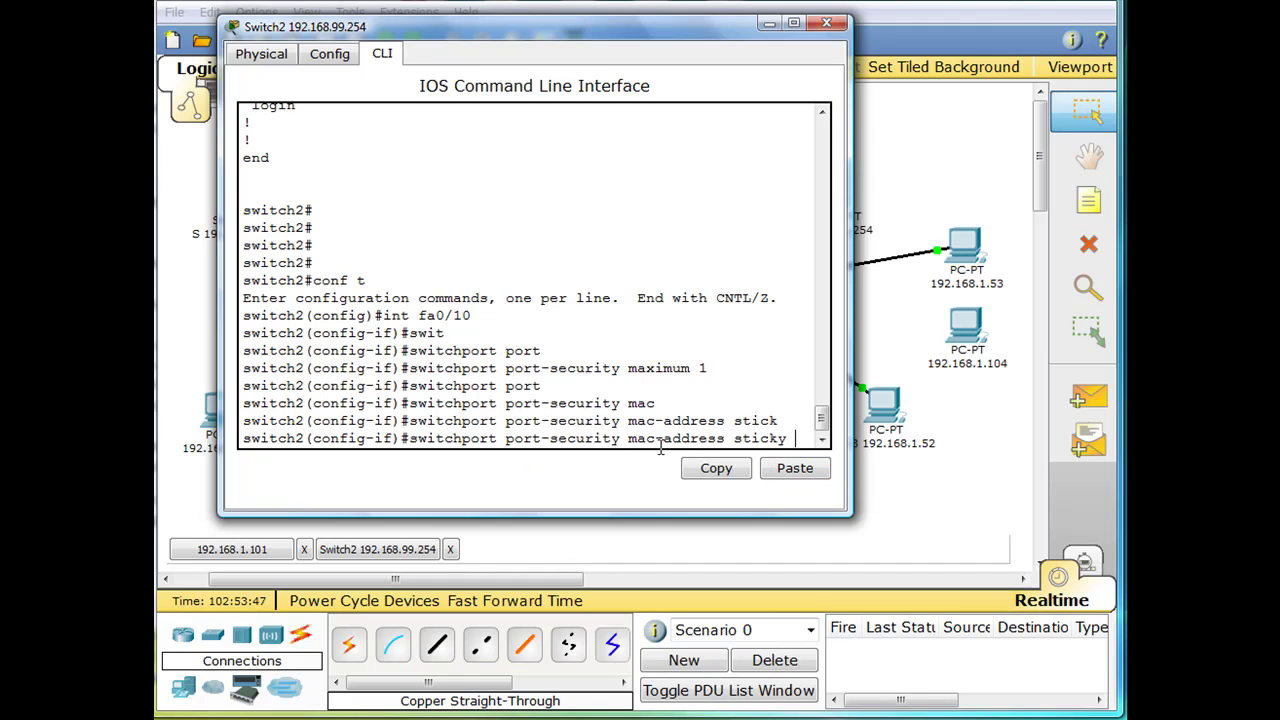
key(Return)
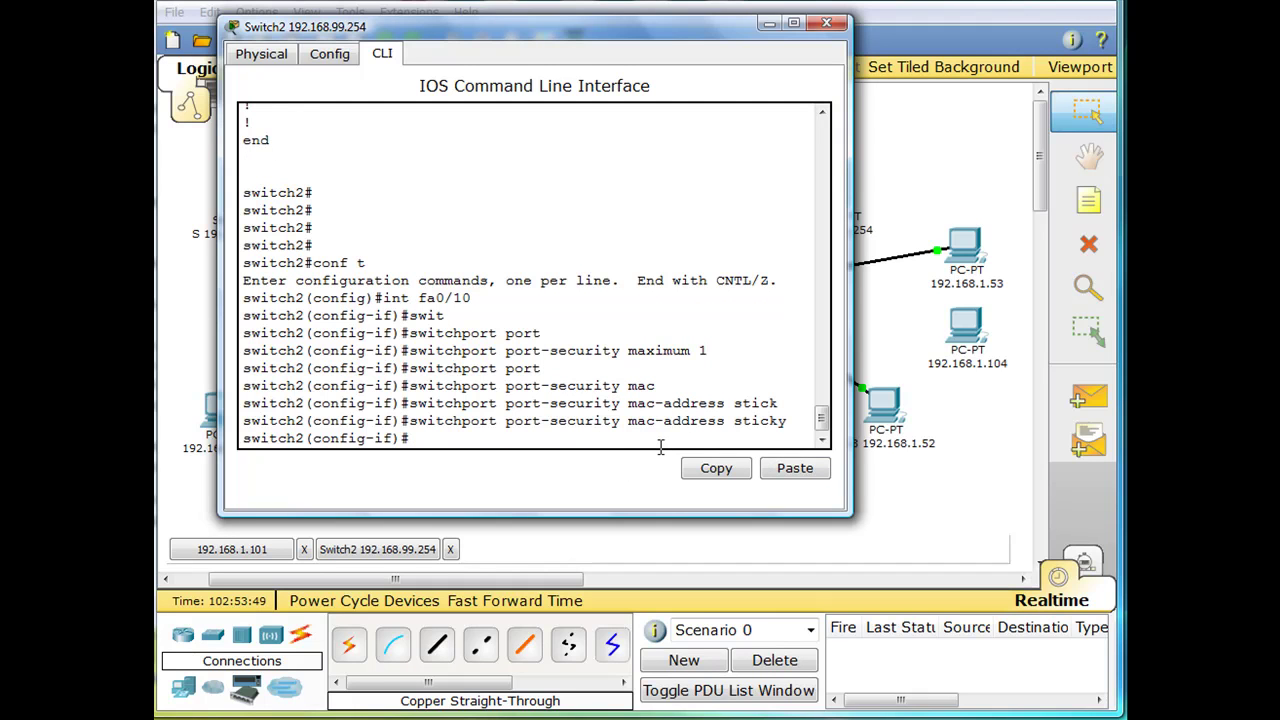
Step: Exit configuration mode with end and close the Switch2 window
text(end)
key(Return)
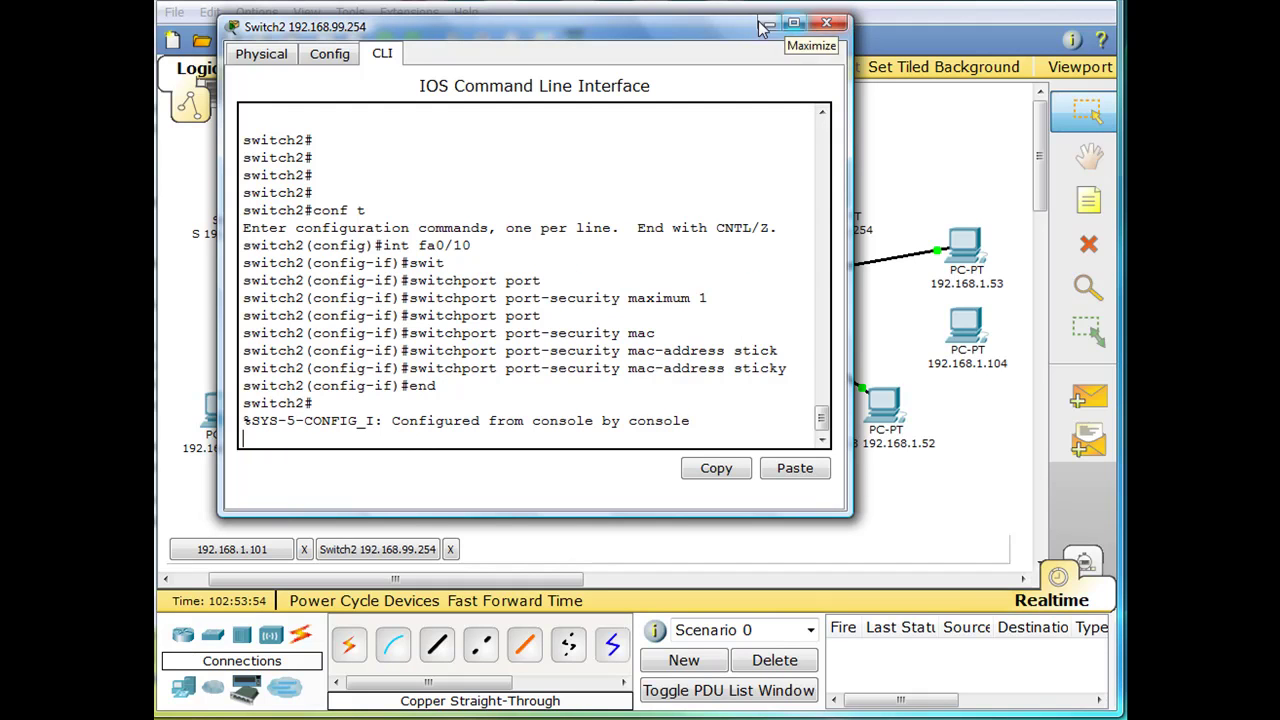
click(826, 23)
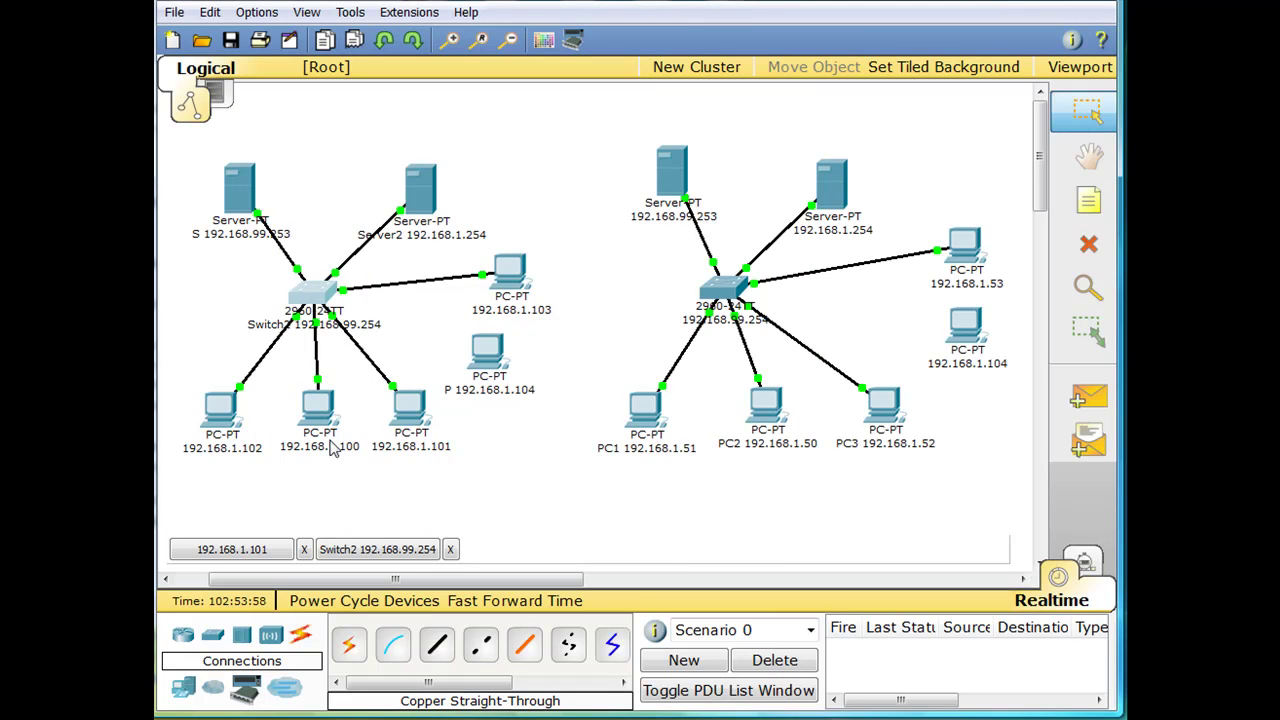
Step: From PC 192.168.1.100's command prompt, ping 192.168.1.100 and get 4/4 replies
click(315, 405)
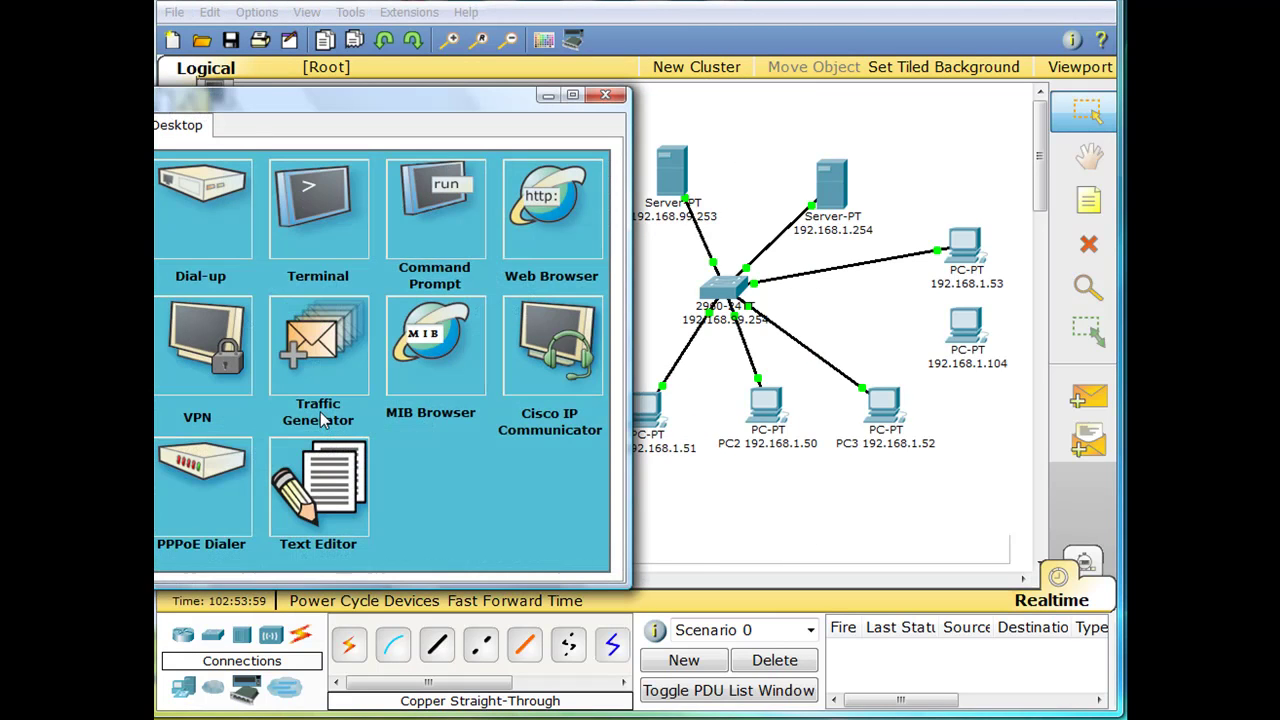
click(430, 215)
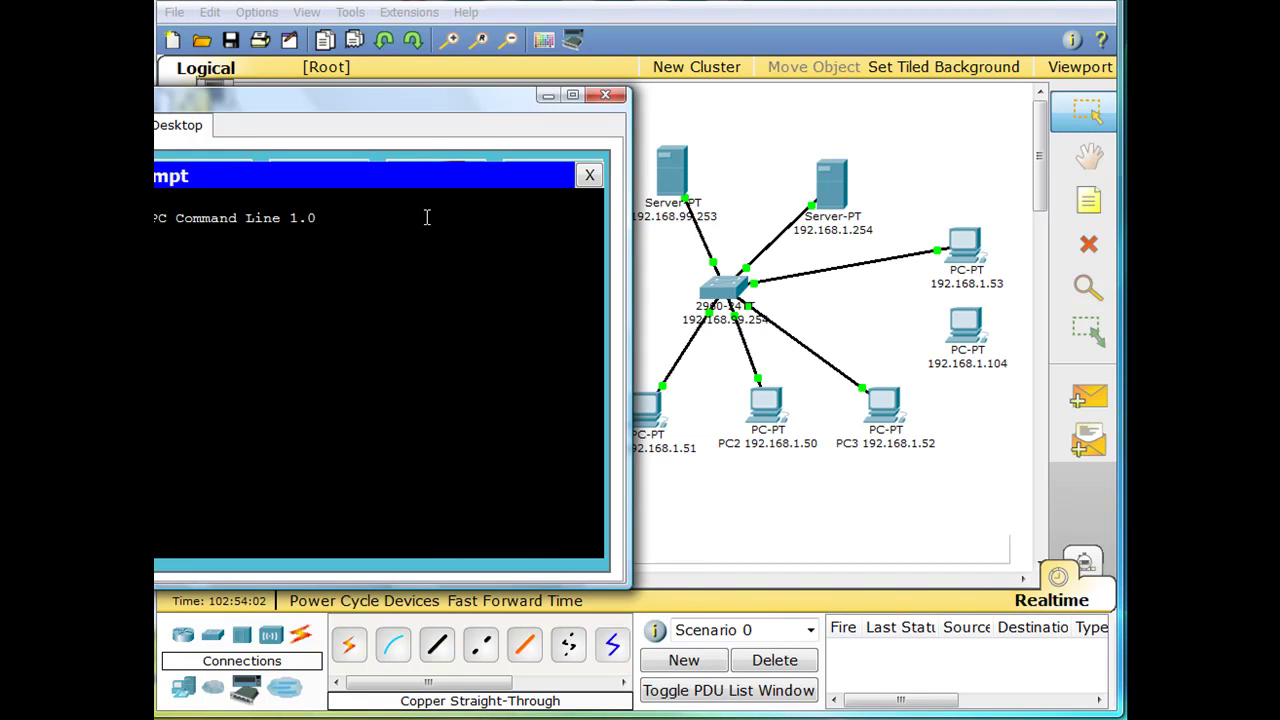
drag(424, 120, 572, 102)
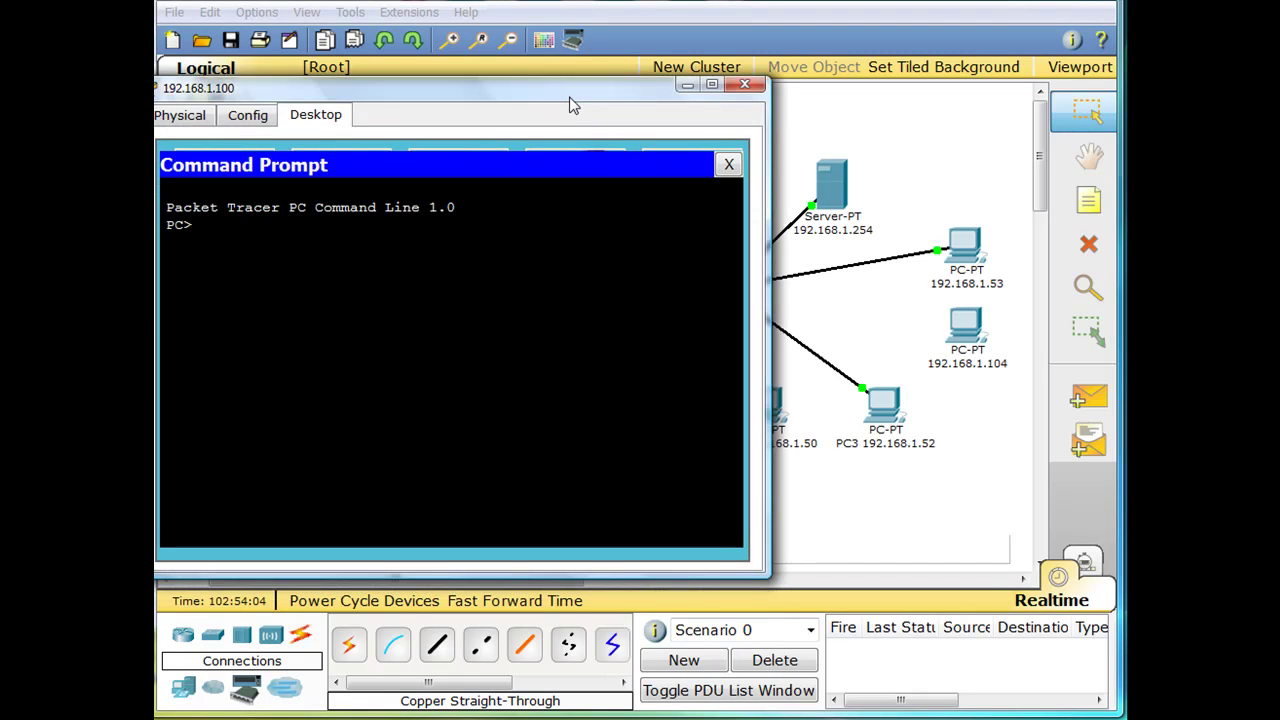
text(ping)
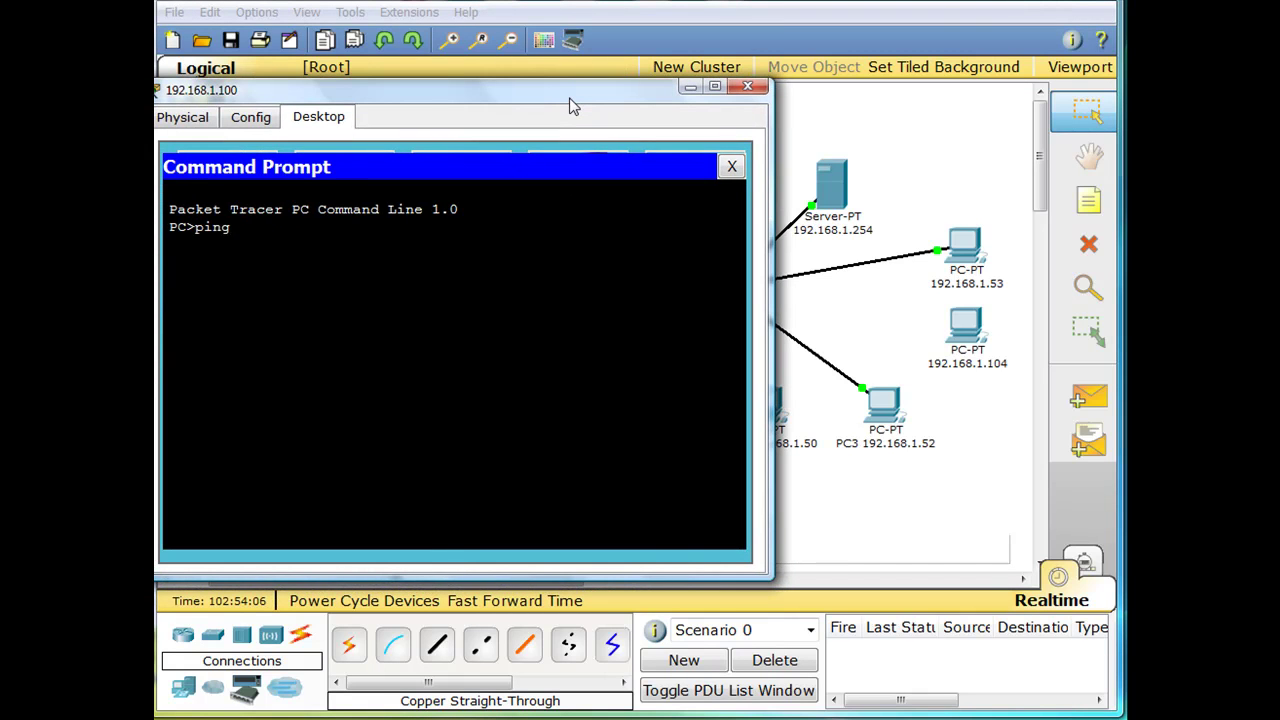
text( 192.168.1.100)
key(Return)
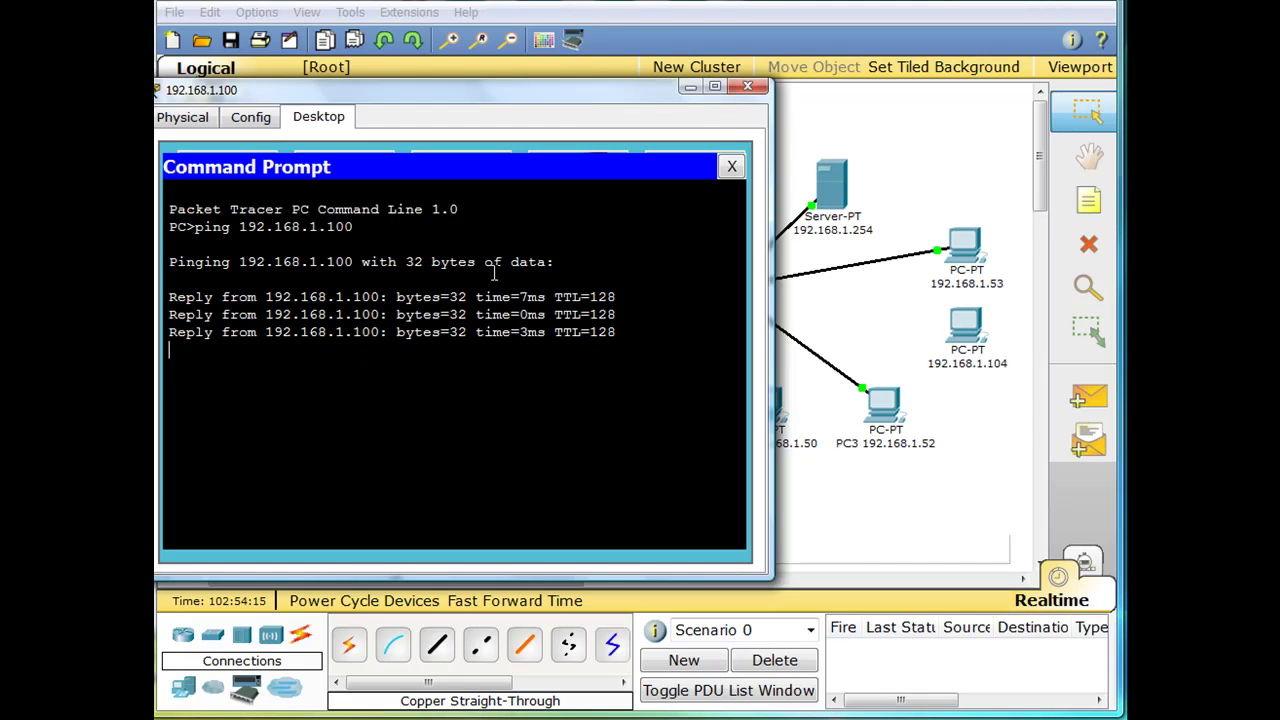
Step: Edit the recalled command to ping 192.168.1.104 and run it
key(Up)
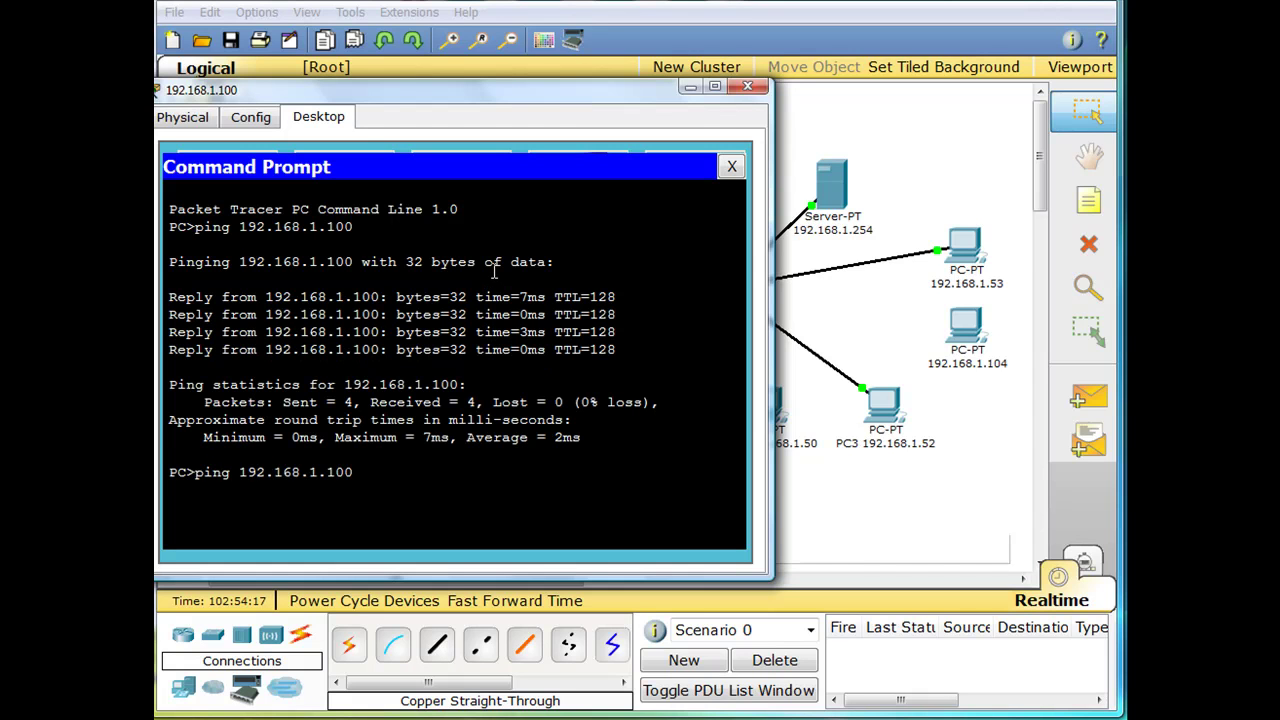
key(BackSpace)
text(4)
key(Return)
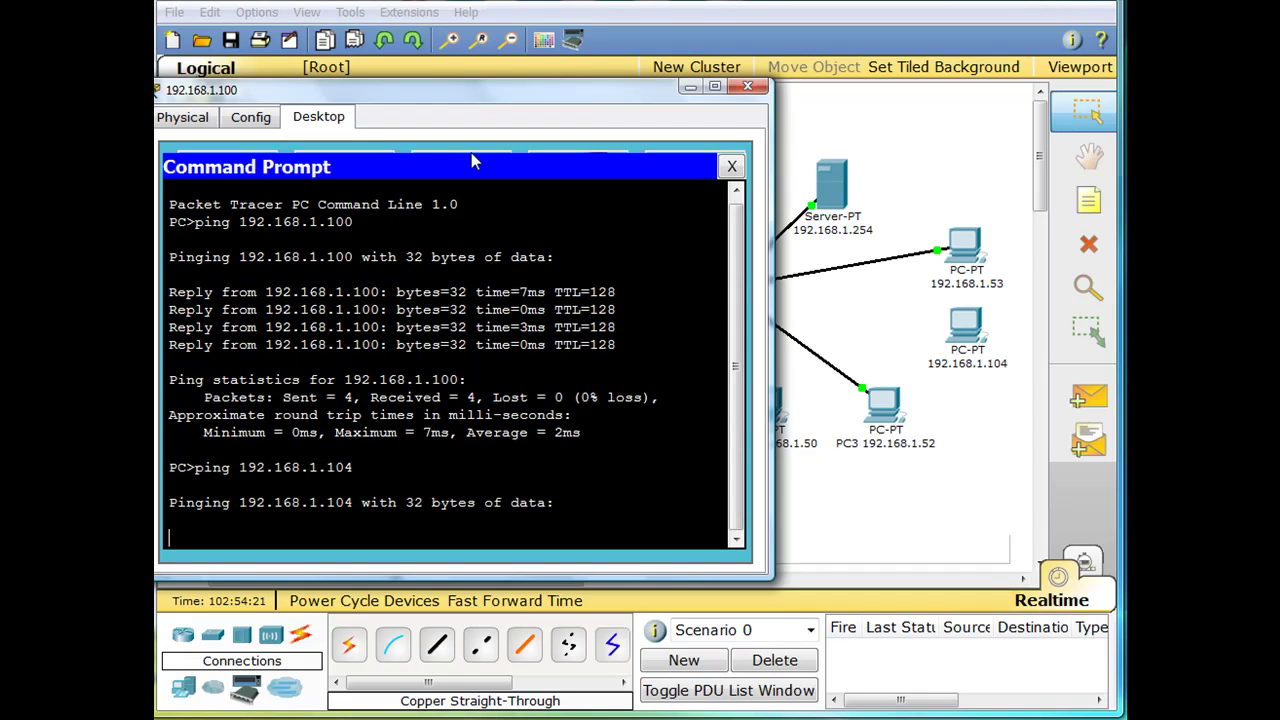
Step: Stop the unanswered ping to 192.168.1.104 and ping 192.168.1.103 instead
drag(474, 94, 714, 62)
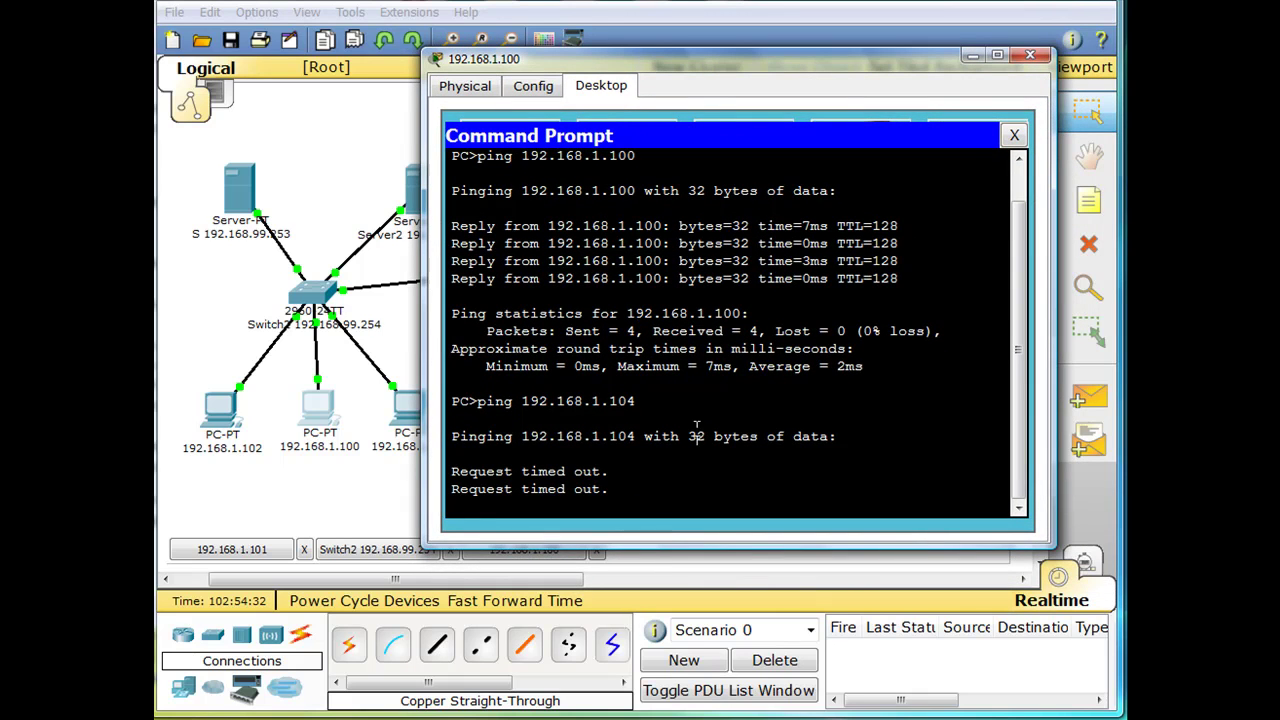
key(ctrl+c)
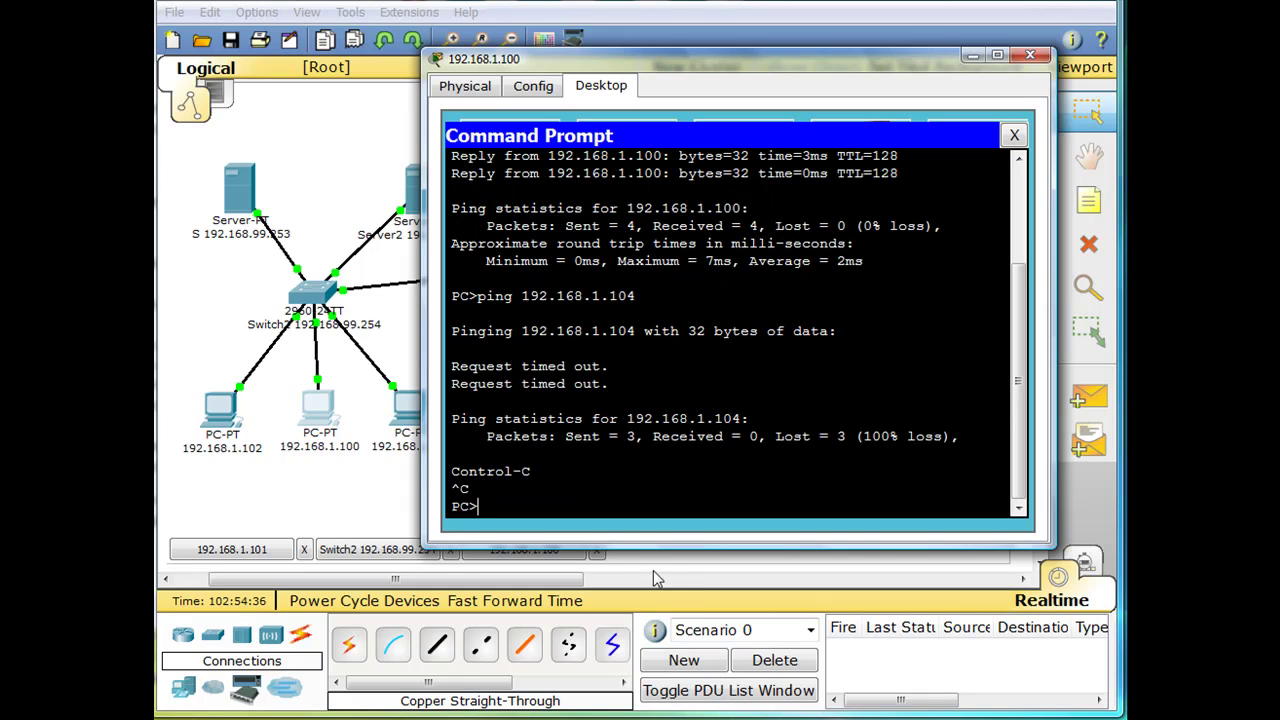
key(Up)
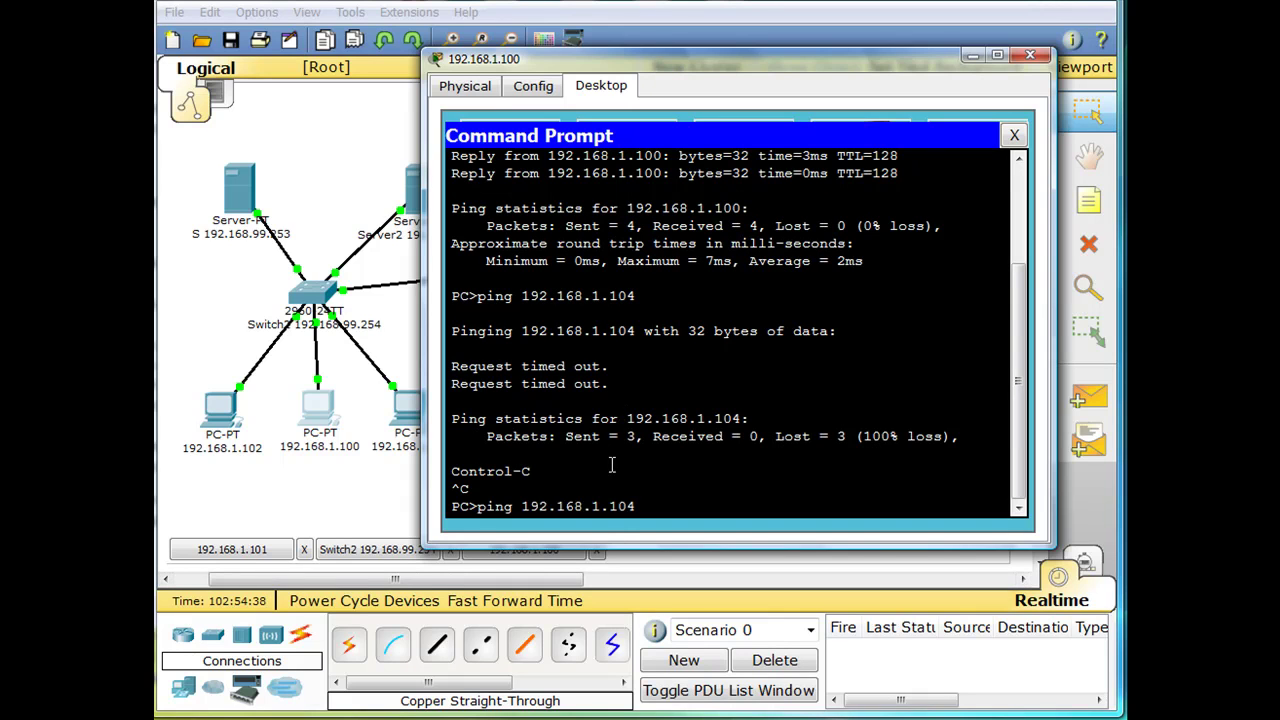
key(BackSpace)
text(3)
key(Return)
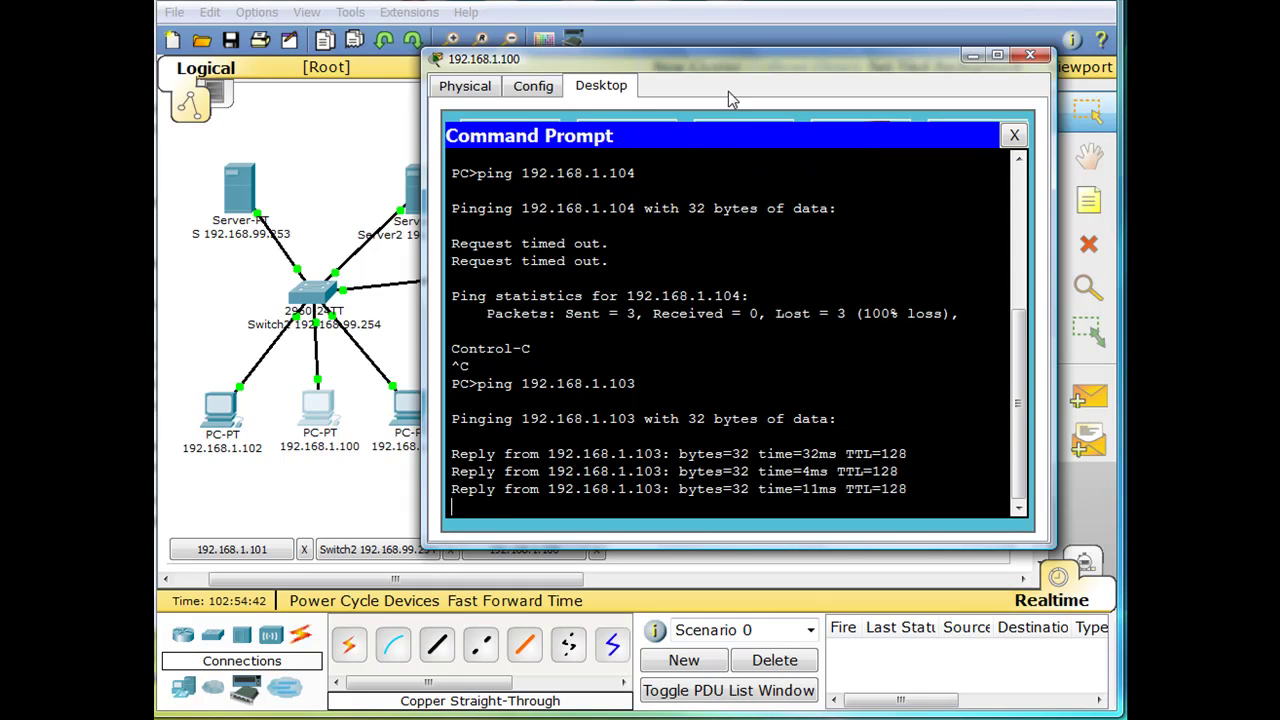
Step: Move PC 192.168.1.100's window aside to view the PCs, then close it
drag(733, 55, 781, 43)
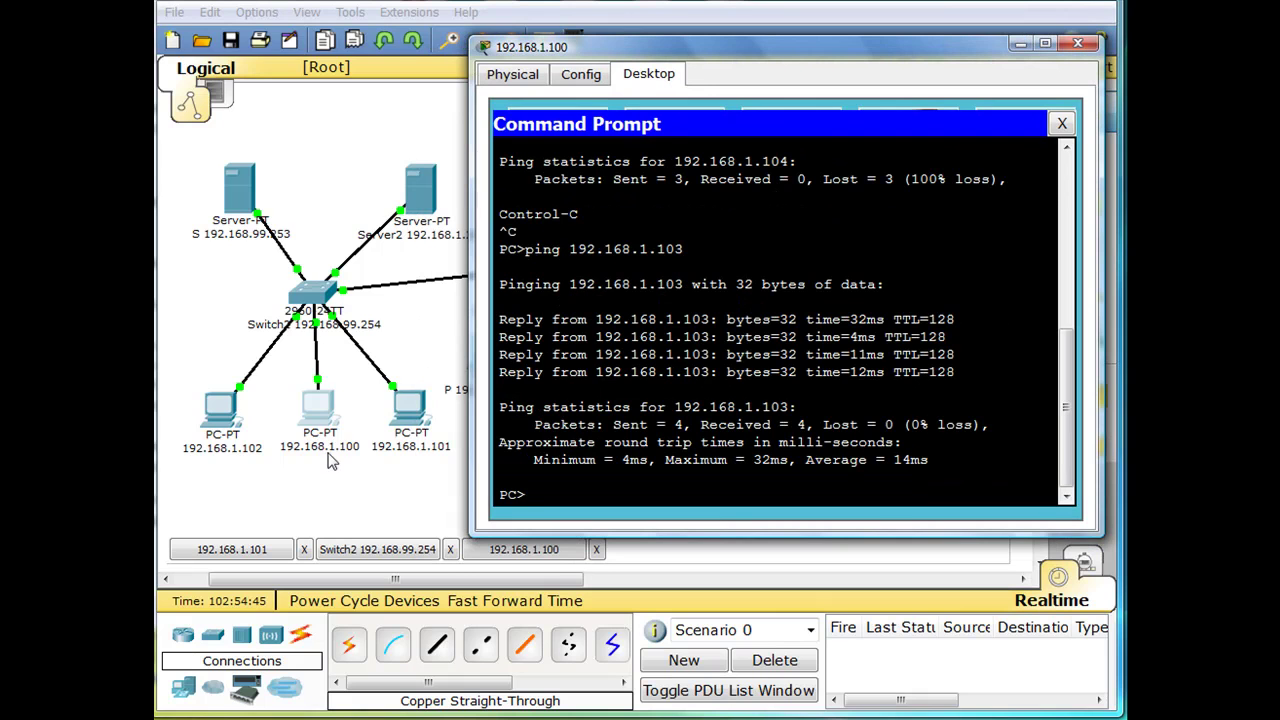
drag(616, 52, 712, 57)
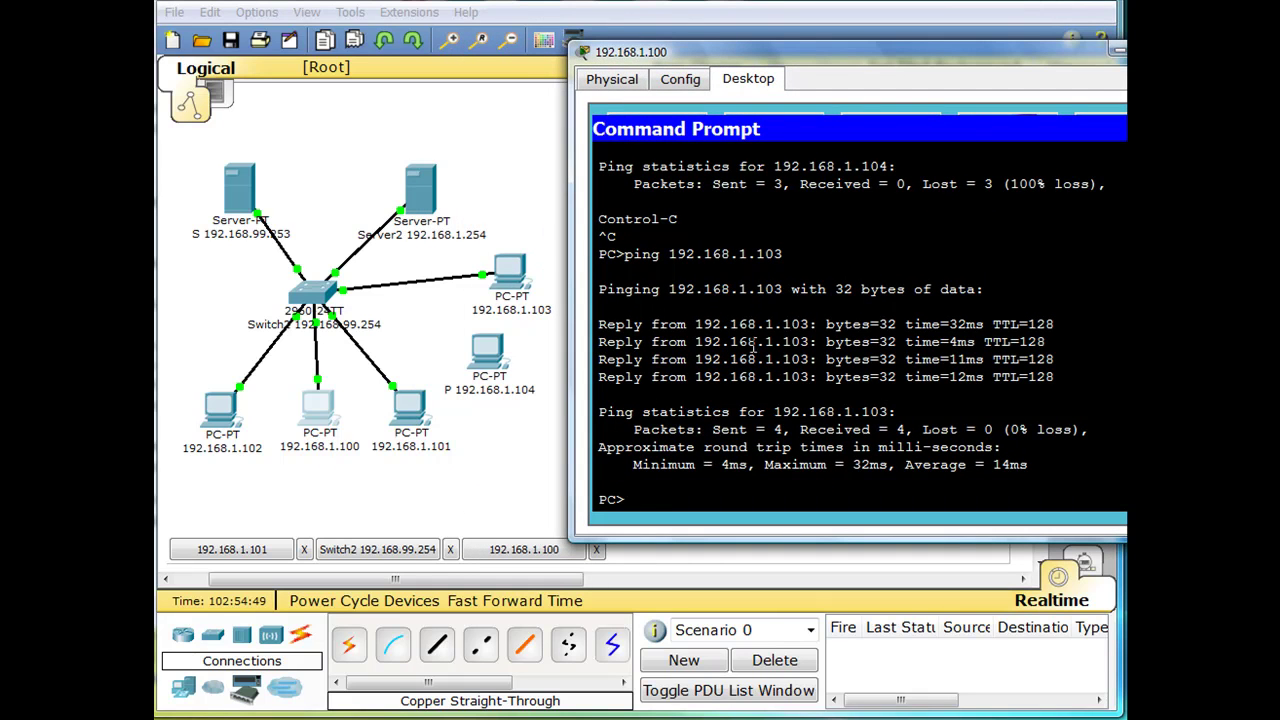
drag(895, 60, 670, 60)
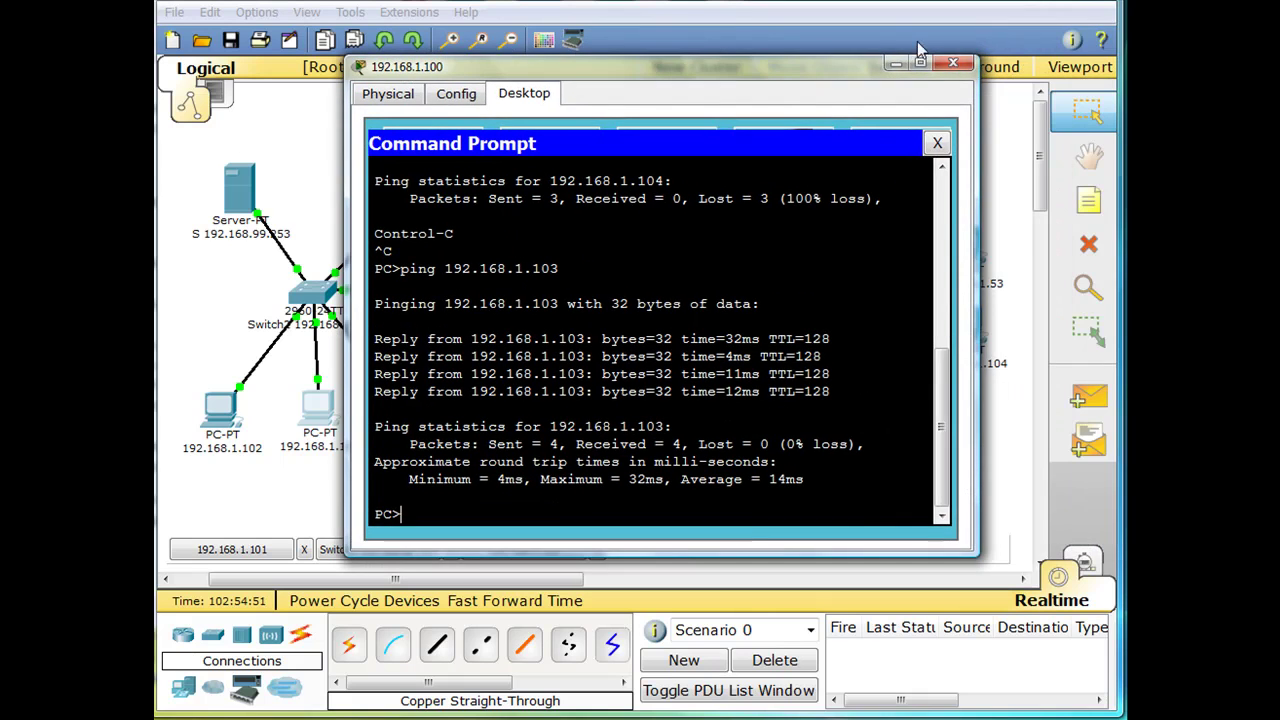
click(953, 62)
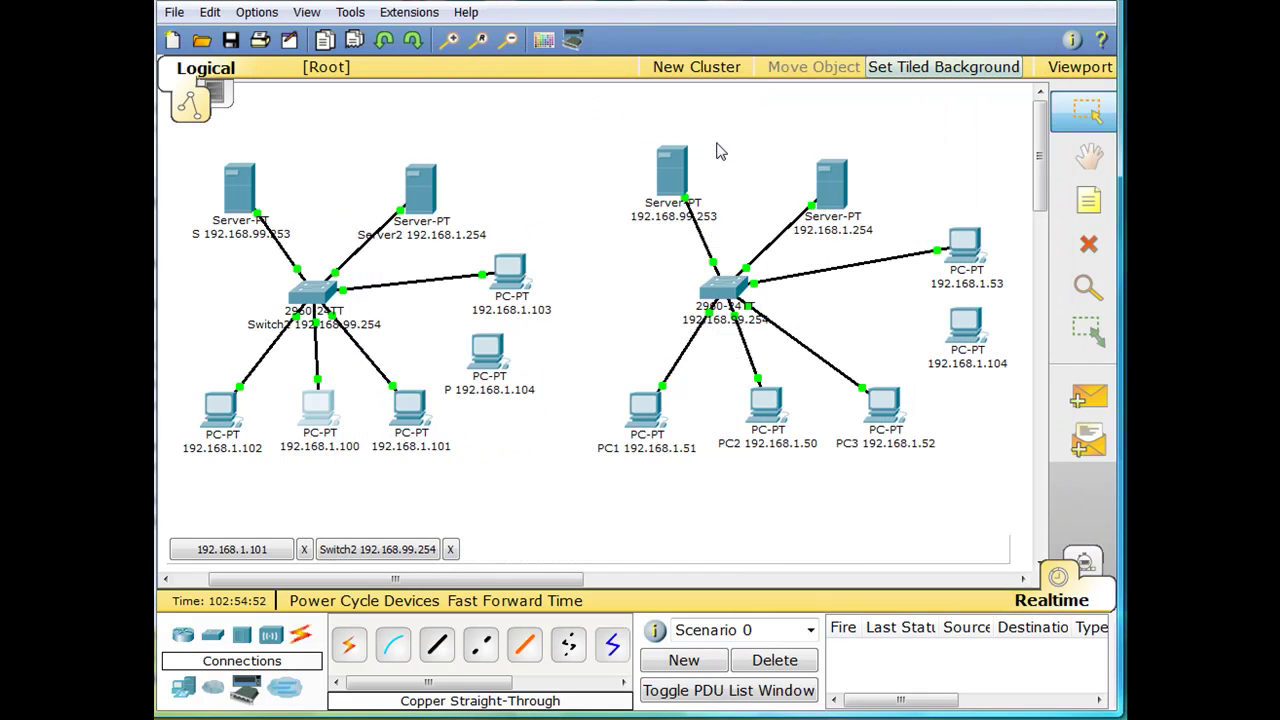
Step: Run show running-config on Switch2, highlight sticky MAC 0060.2F92.E803 on Fa0/10, then minimize the window
click(316, 292)
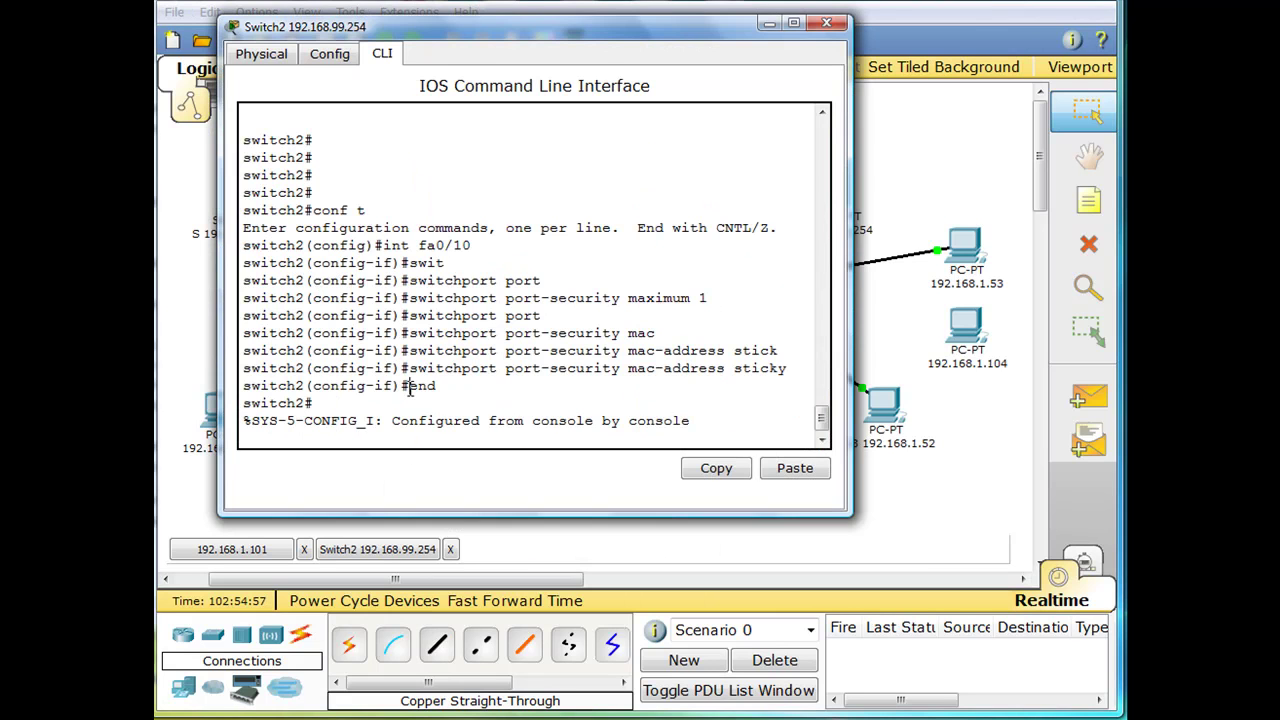
key(Return)
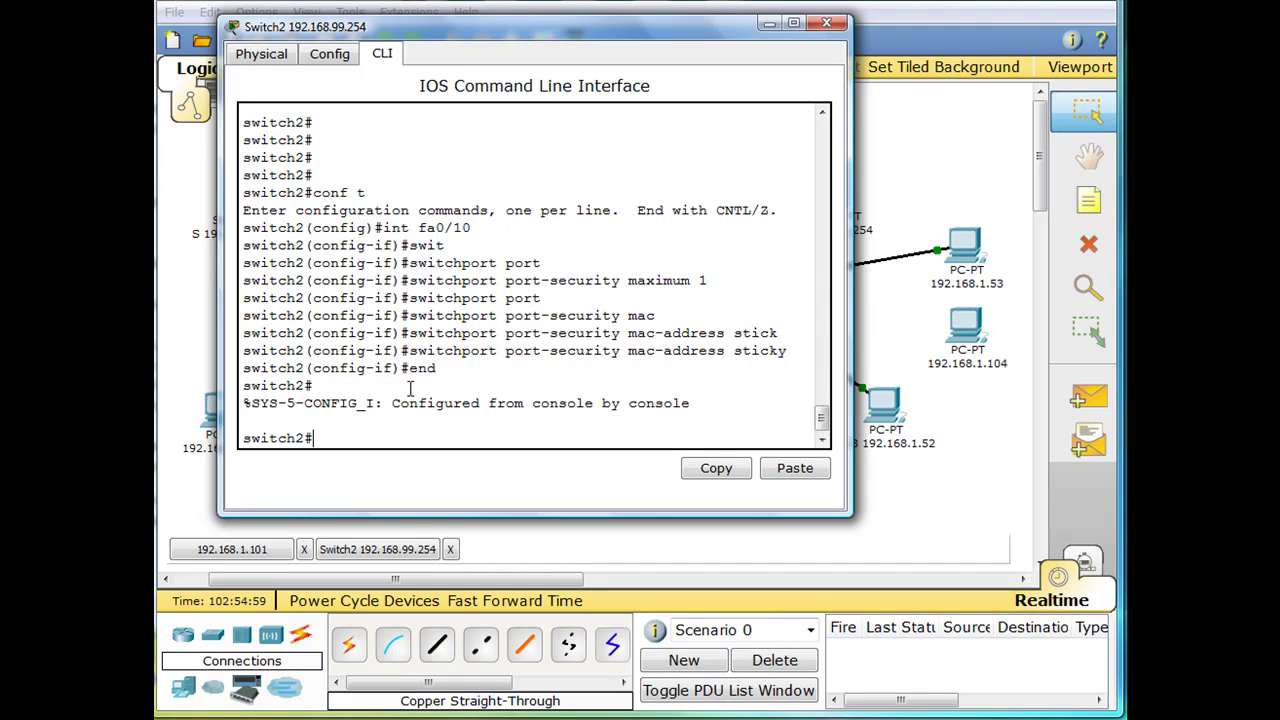
text(show r)
key(Tab)
key(Up)
key(Down)
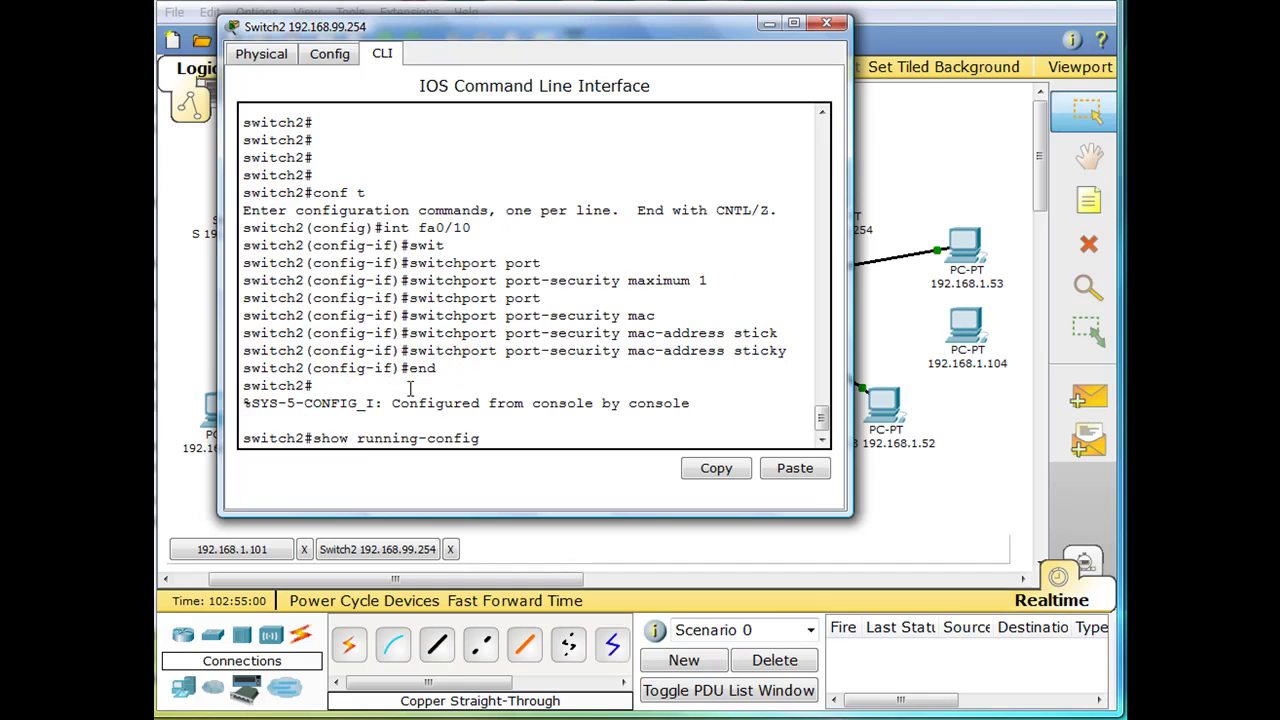
key(Return)
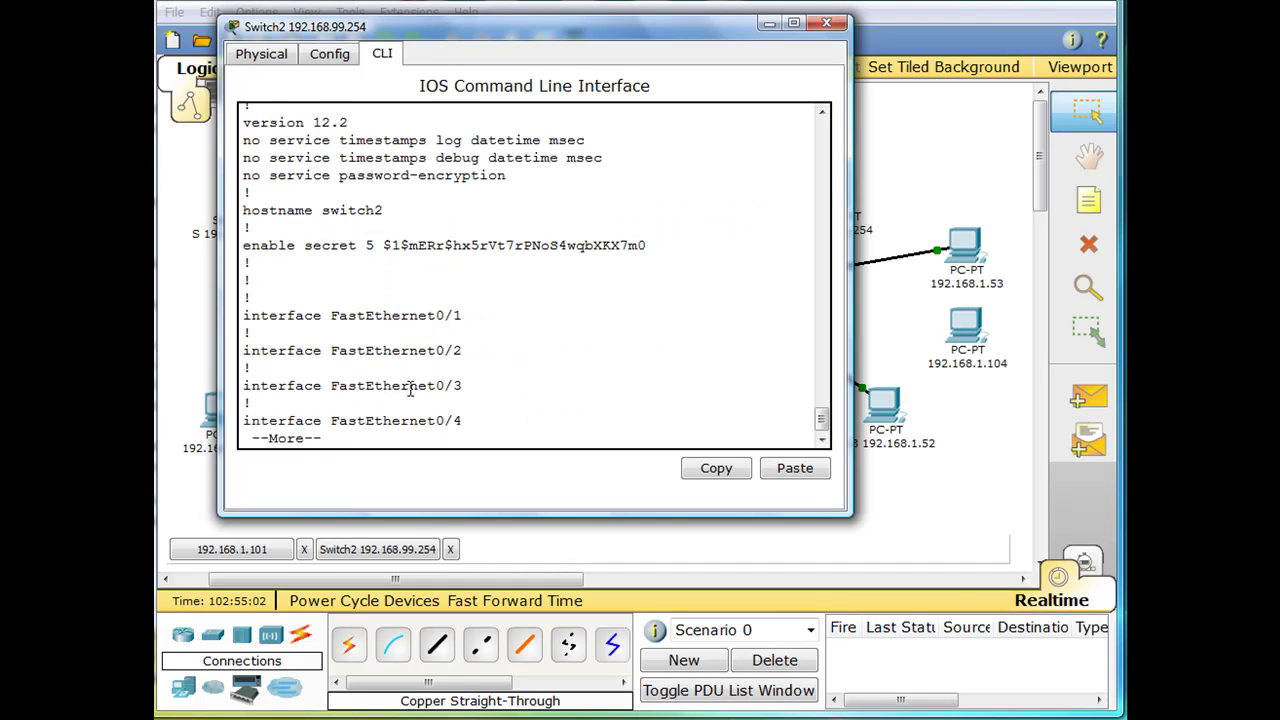
key(space)
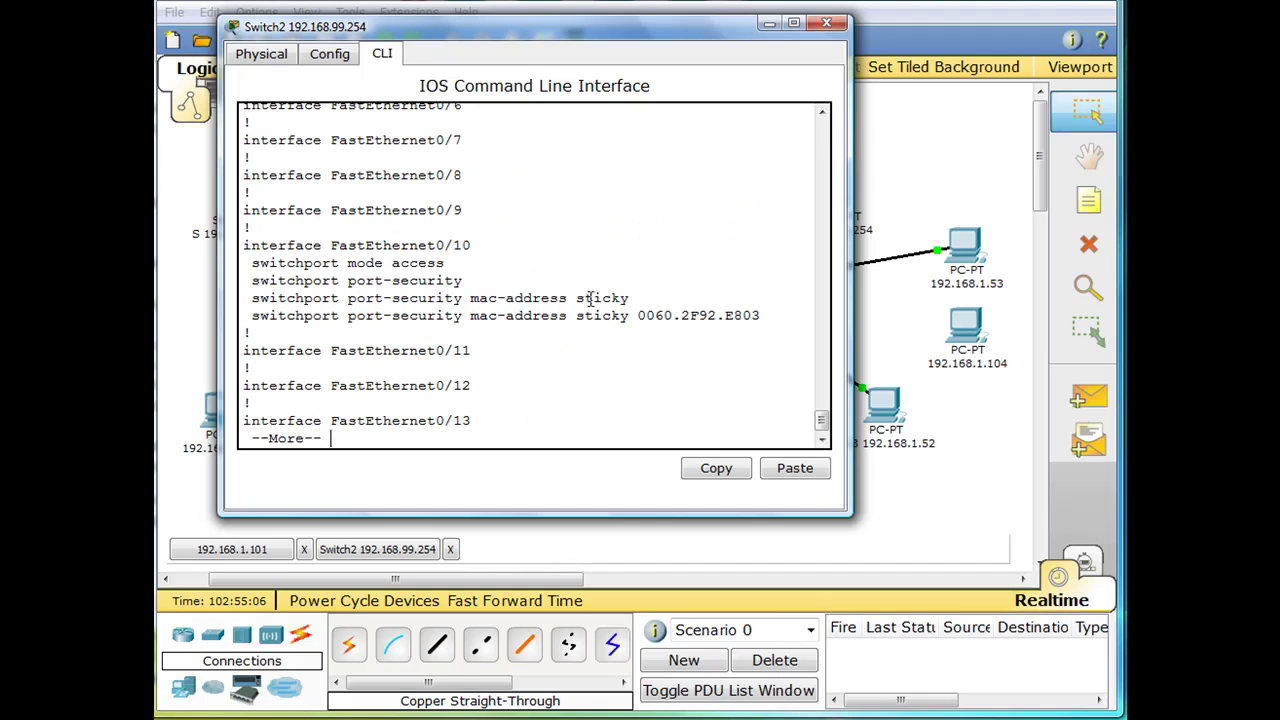
drag(642, 316, 762, 316)
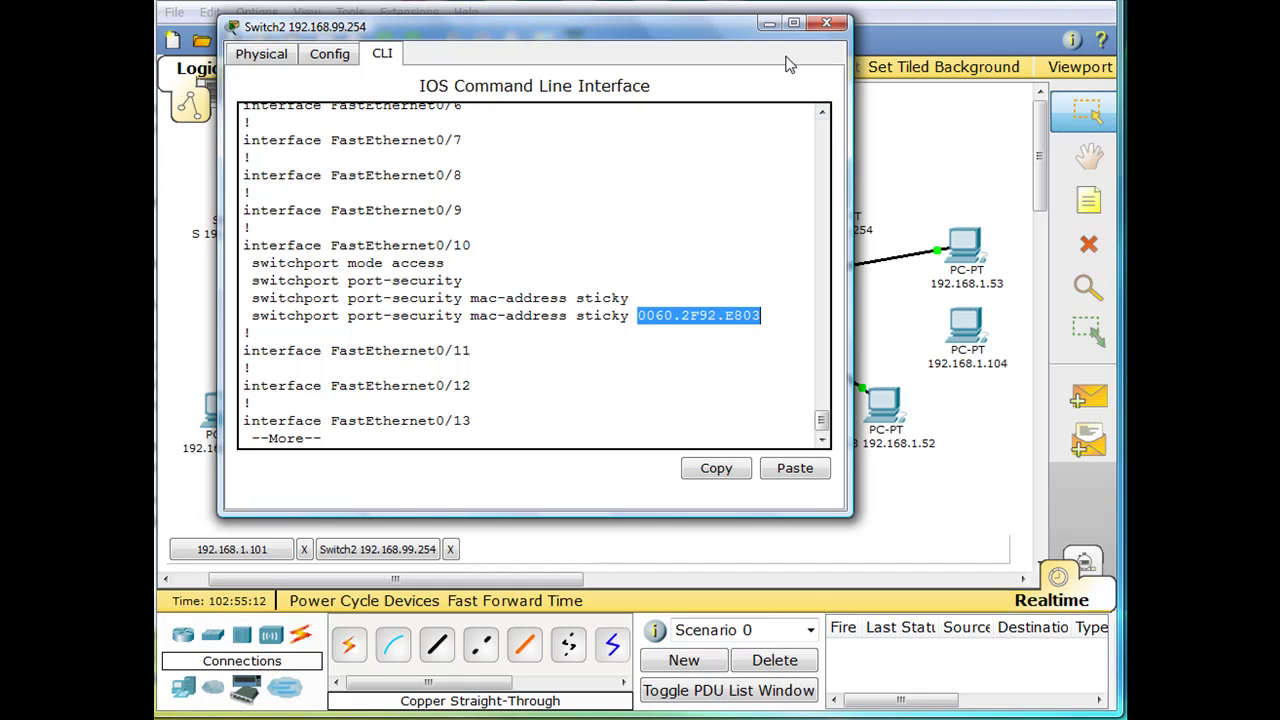
click(769, 22)
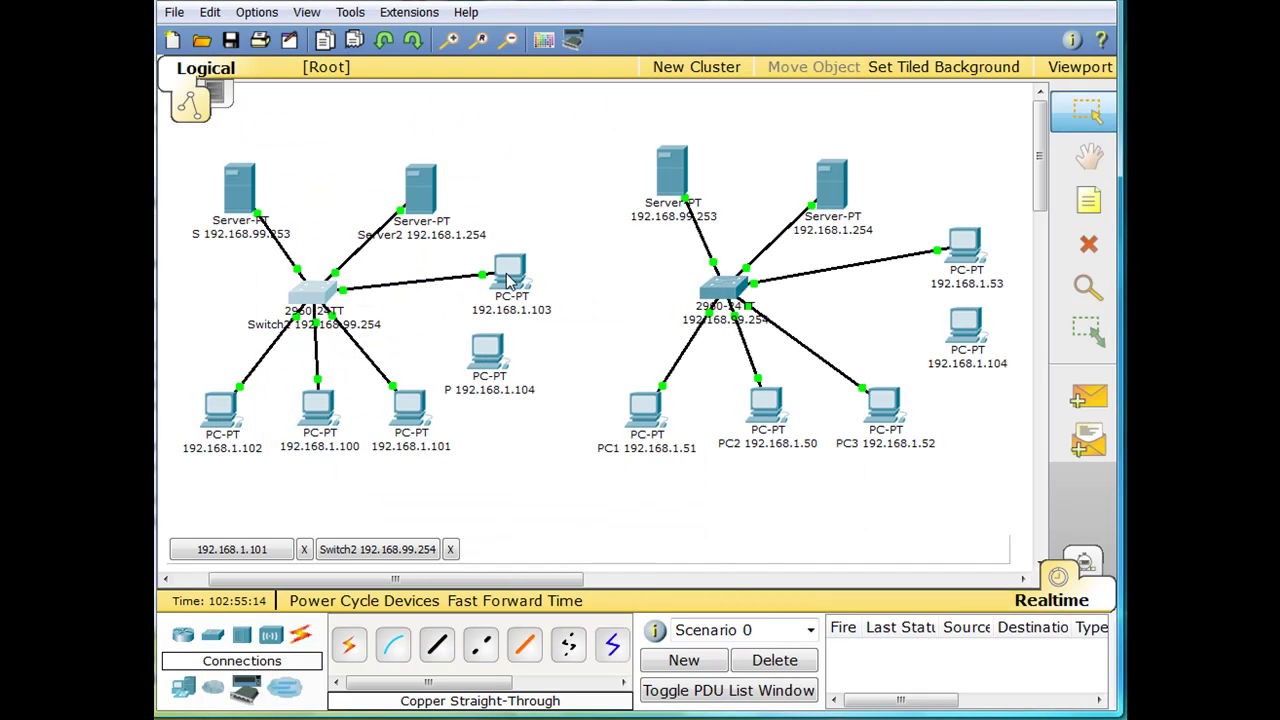
Step: Delete the cable to PC 192.168.1.103 and connect Switch2 to PC 192.168.1.104's FastEthernet port
mouse_move(508, 280)
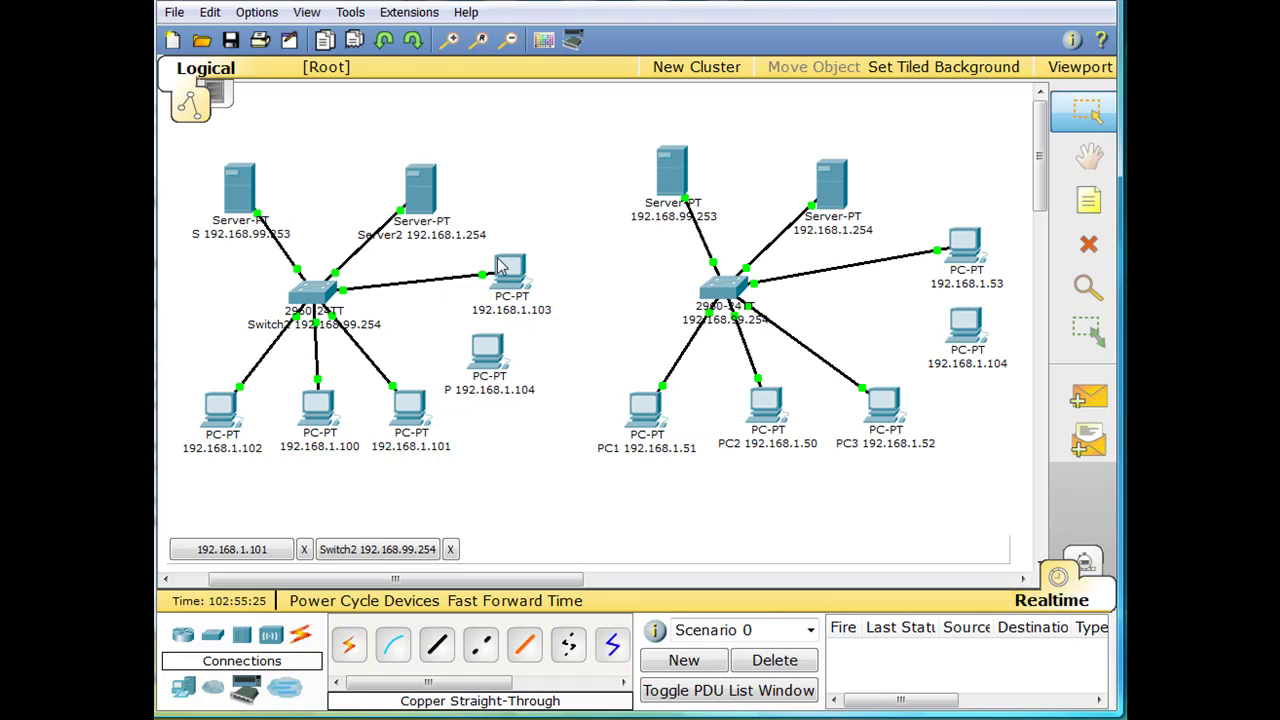
click(483, 283)
drag(483, 283, 493, 349)
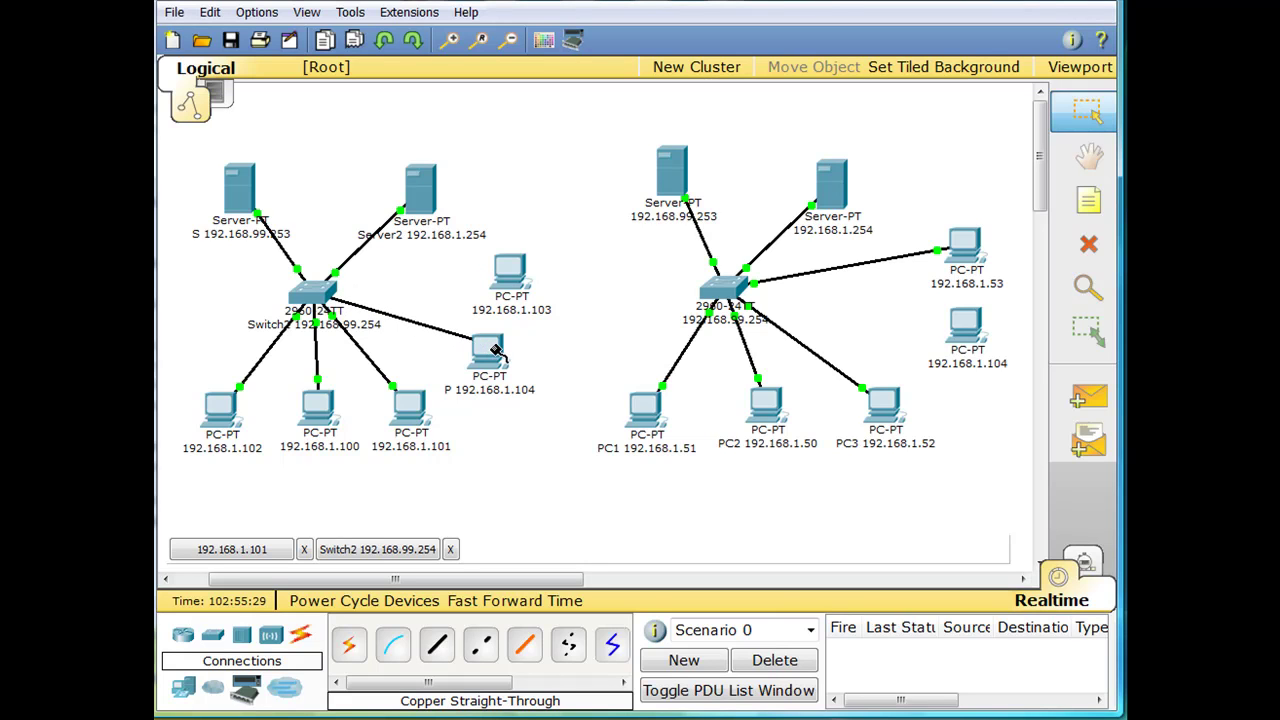
click(493, 349)
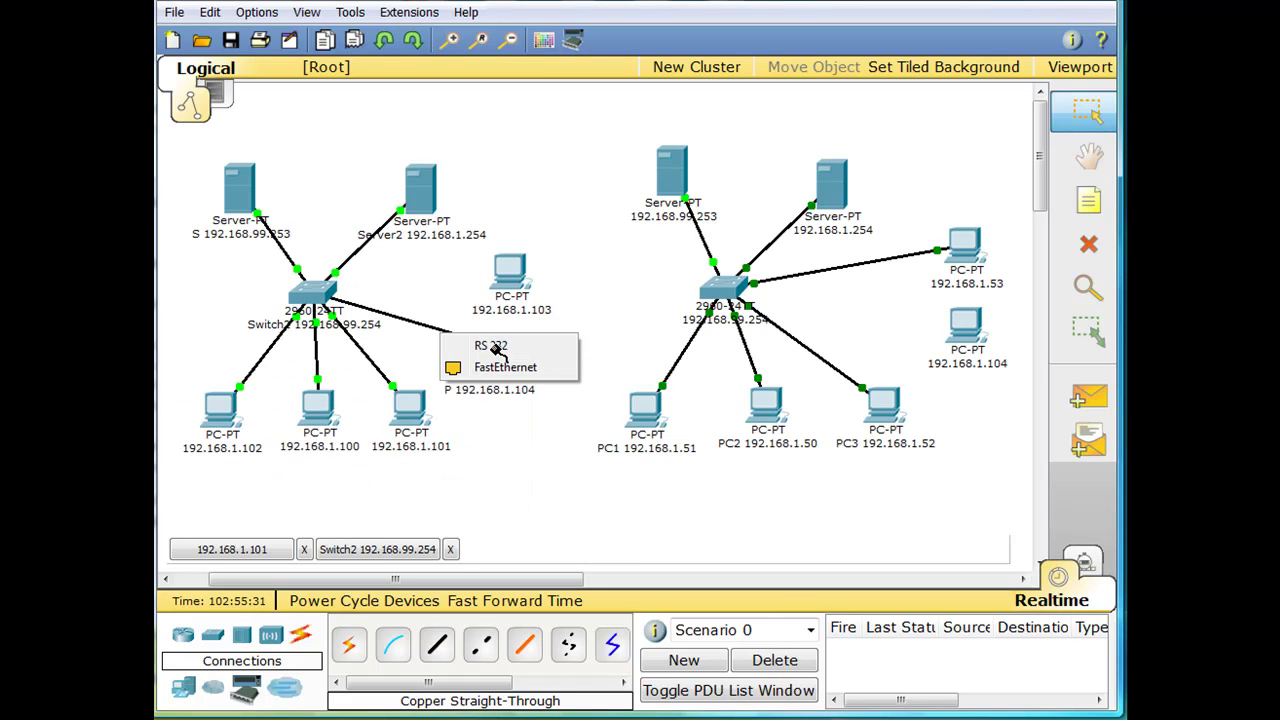
click(508, 368)
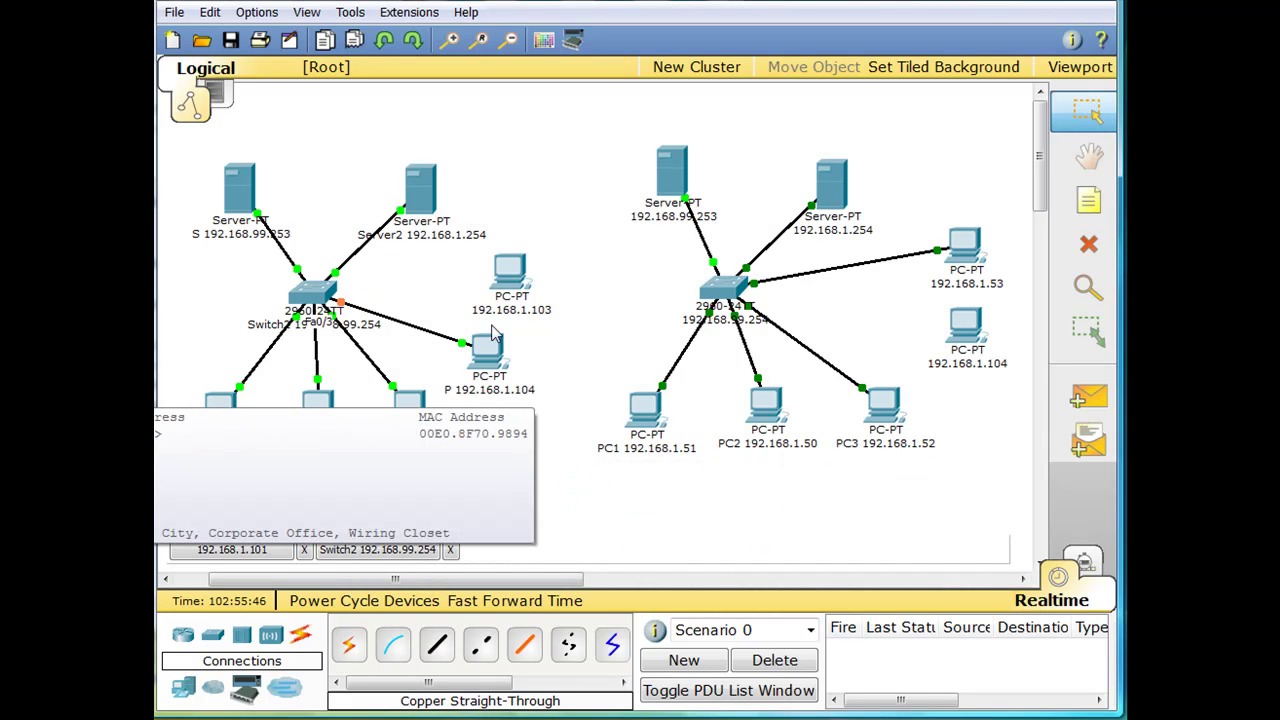
Step: Rerun ping 192.168.1.104 from PC 192.168.1.100's command prompt, see it time out, then minimize the window
click(323, 401)
click(403, 184)
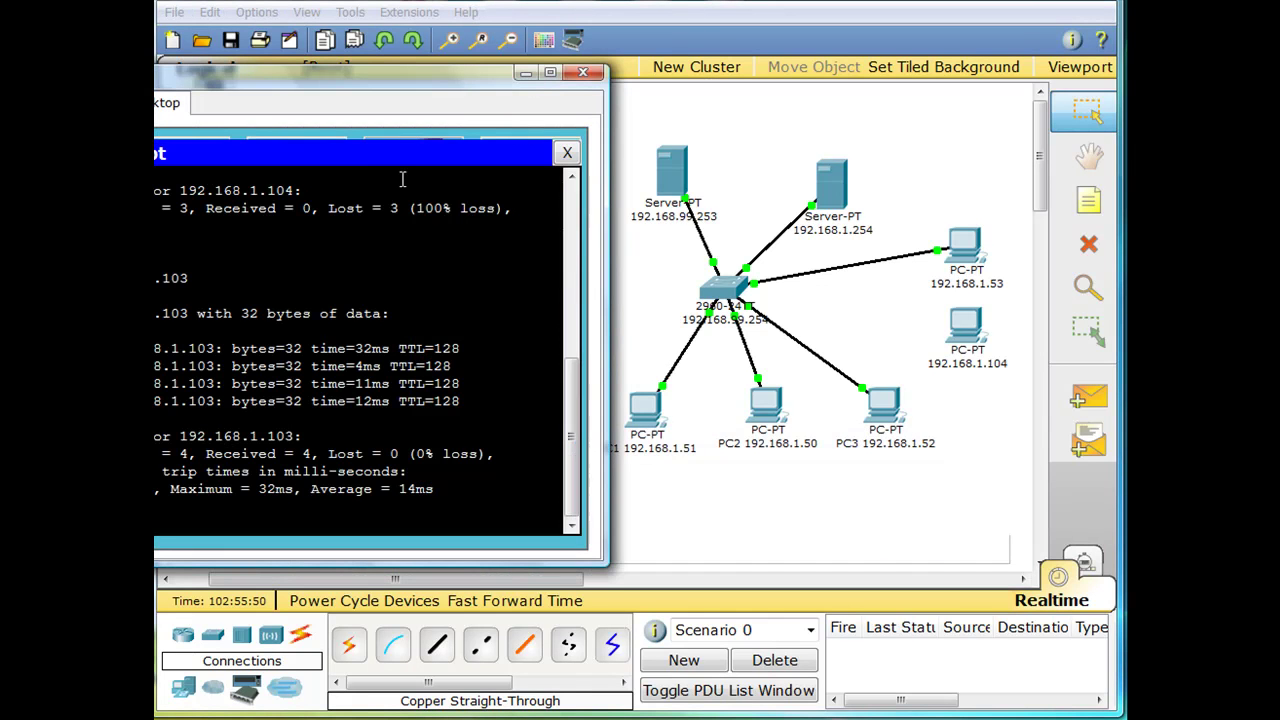
drag(286, 86, 518, 98)
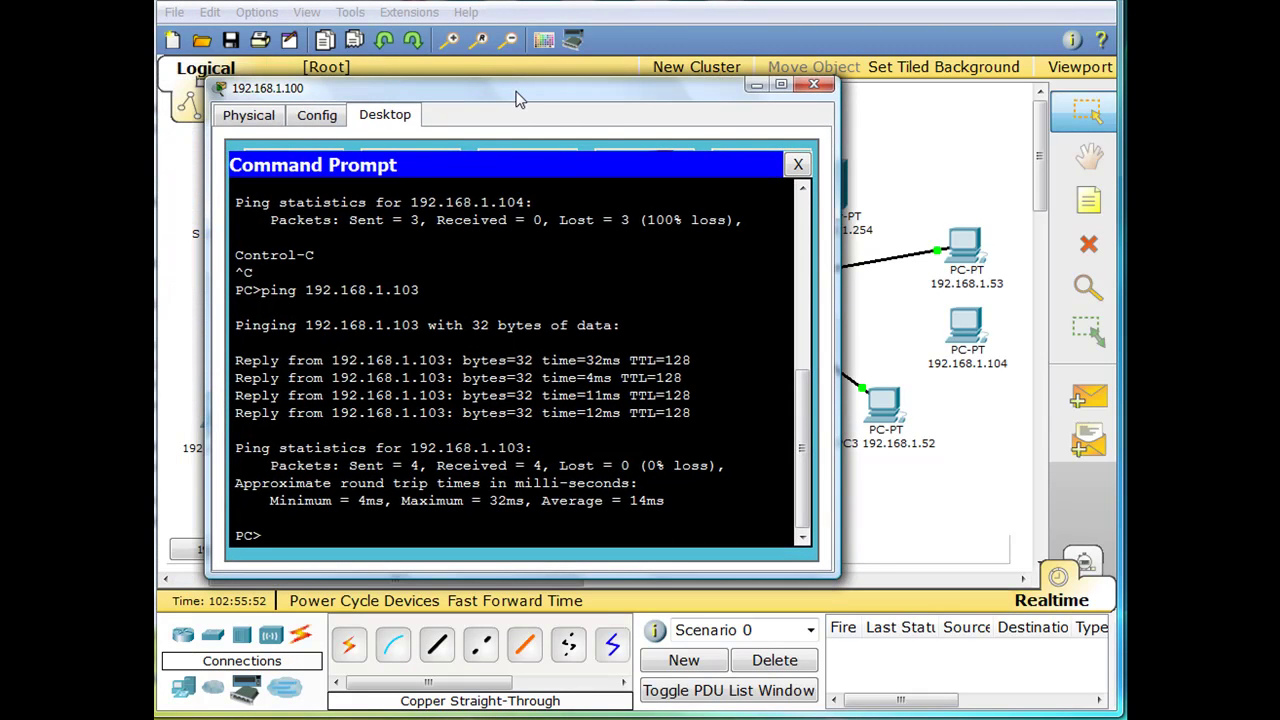
key(Up)
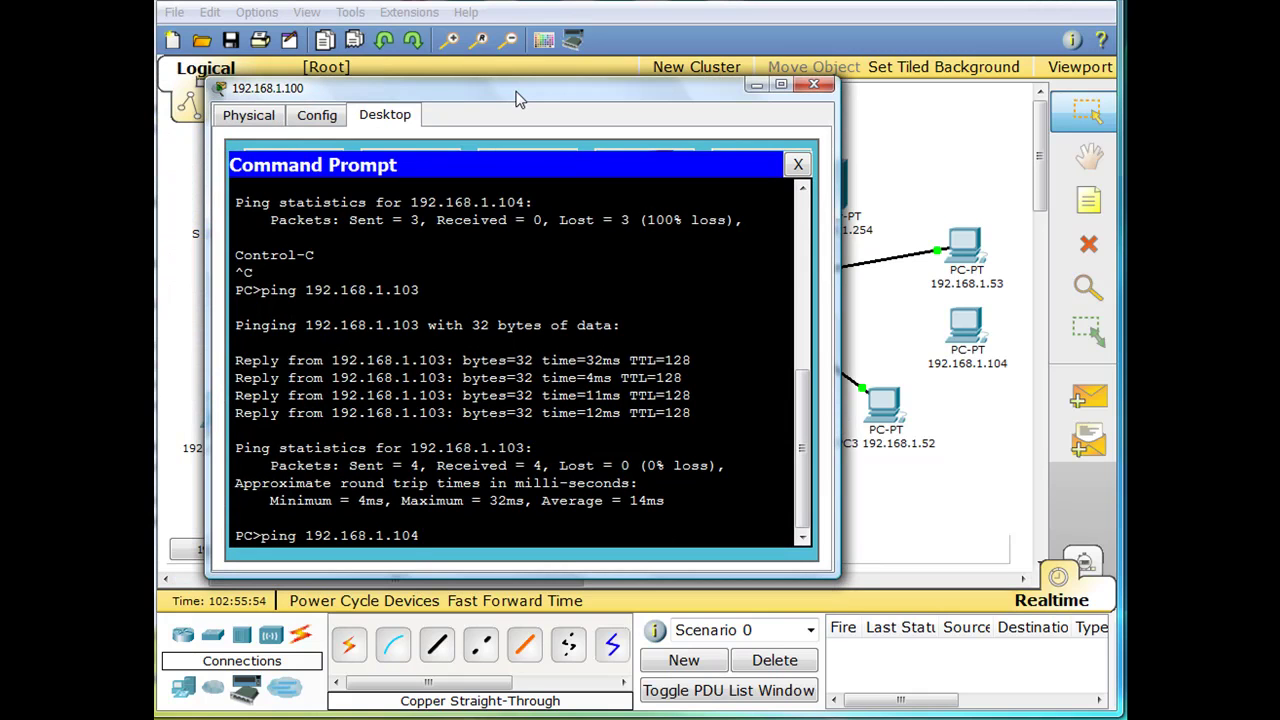
key(Return)
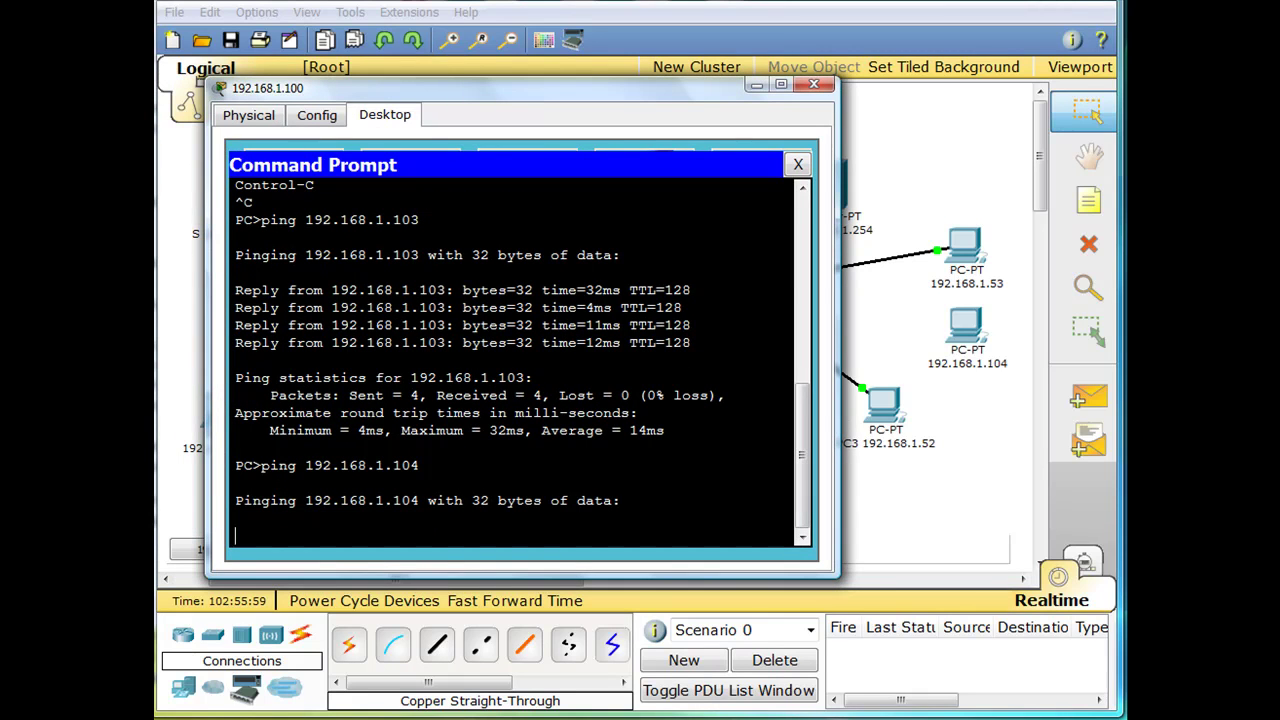
drag(478, 98, 451, 53)
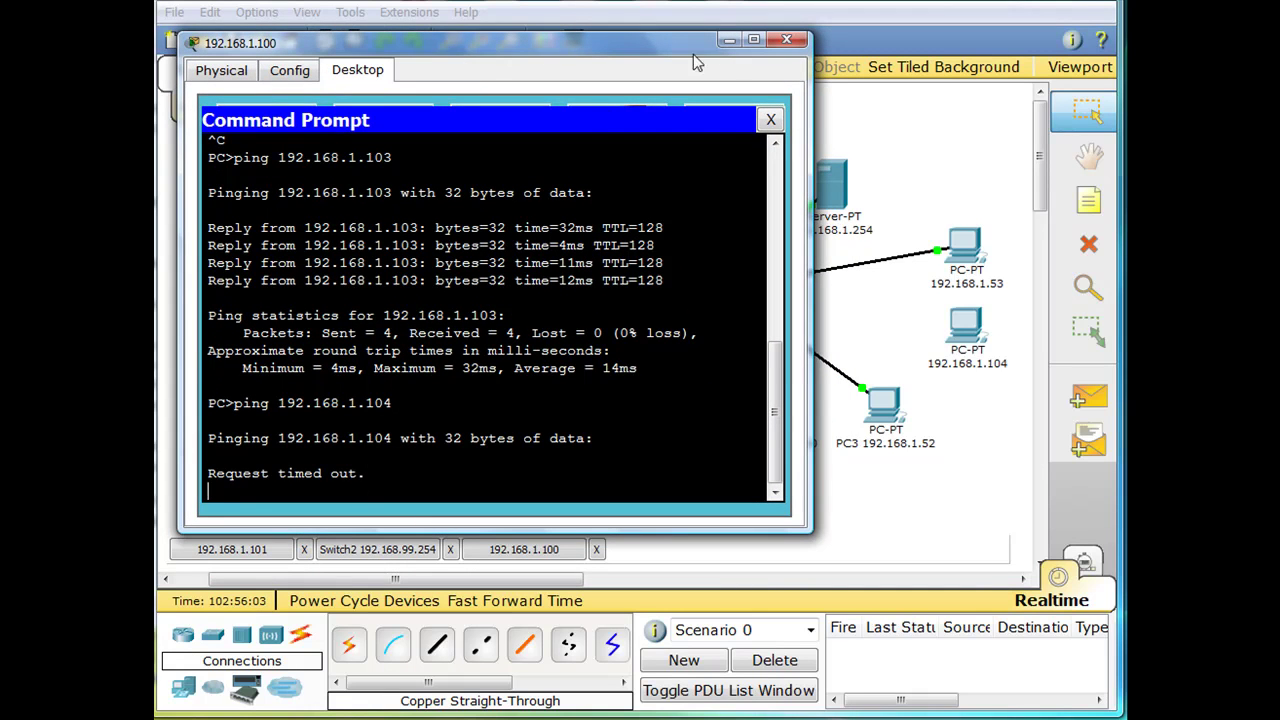
click(728, 40)
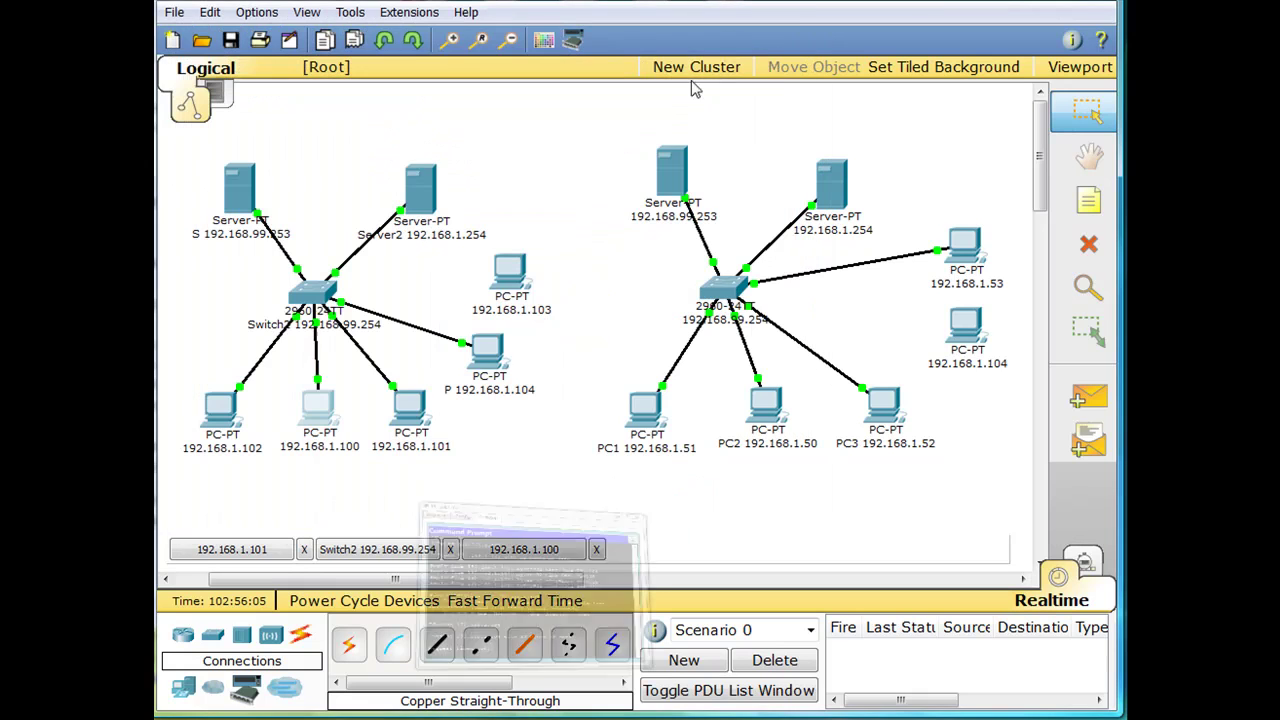
Step: Rerun ping 192.168.1.100 from PC 192.168.1.104's command prompt, watch it time out, then close the window
click(490, 355)
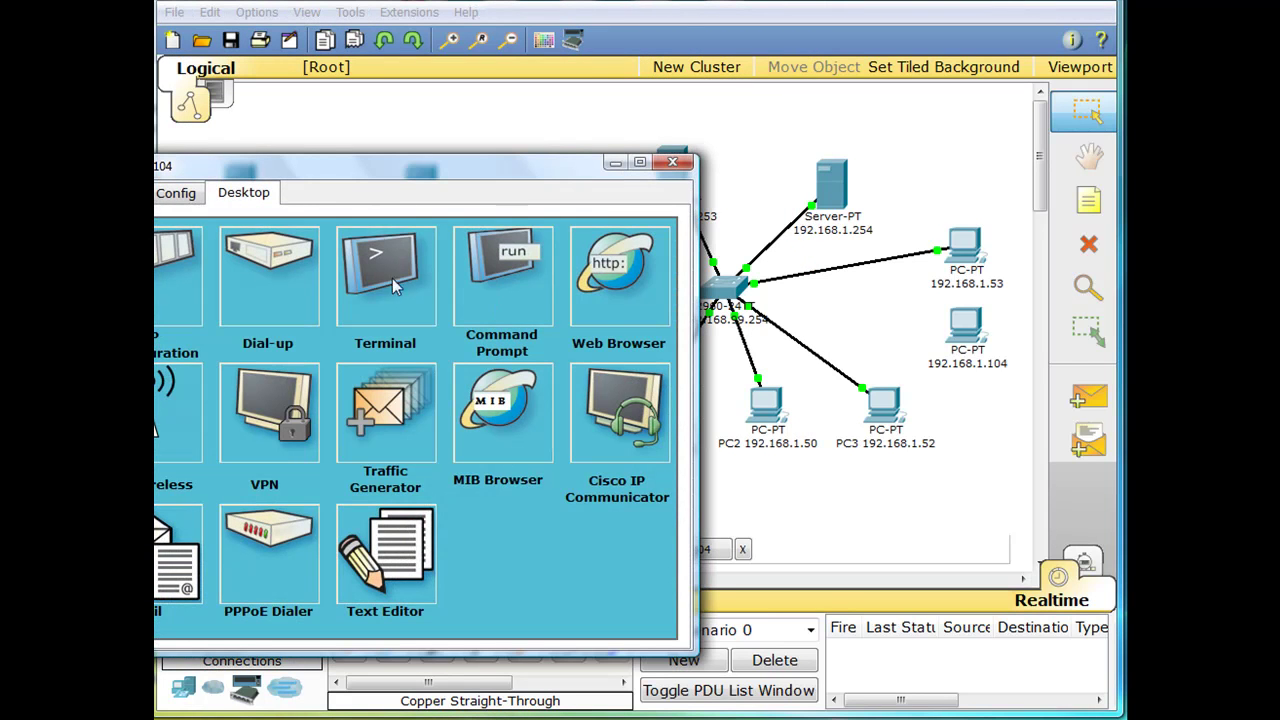
click(490, 290)
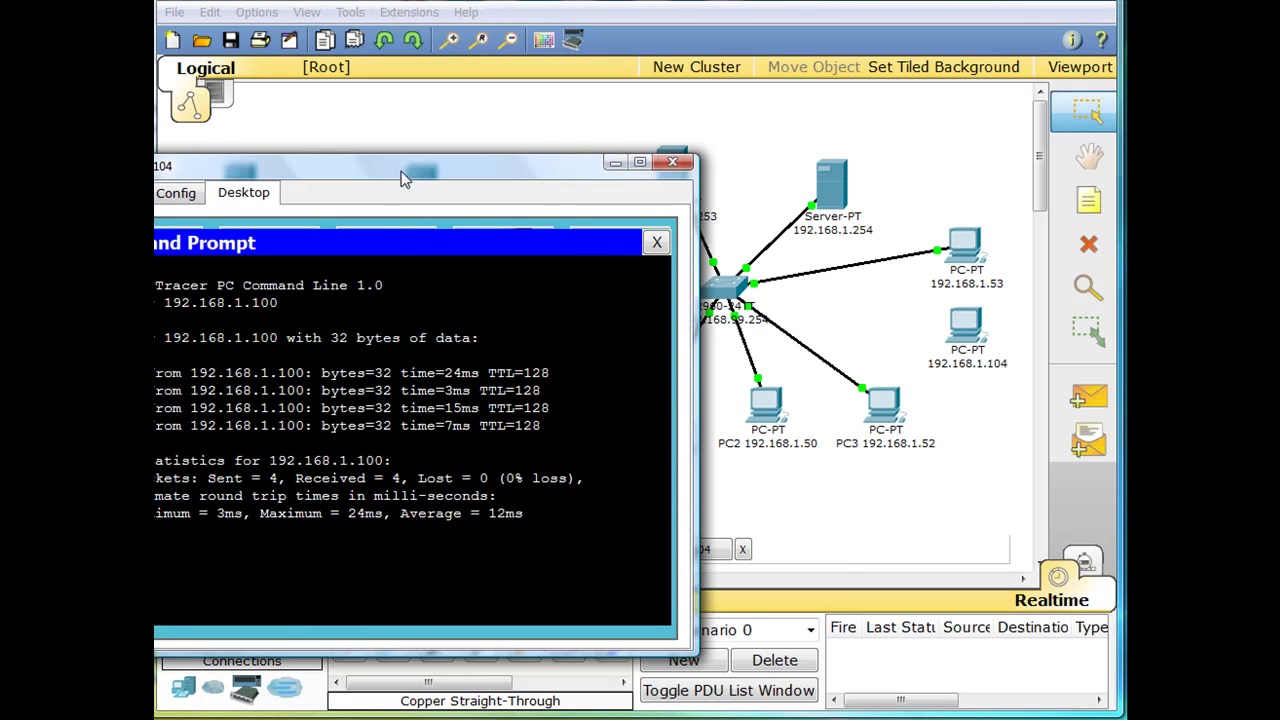
drag(403, 165, 537, 120)
key(Up)
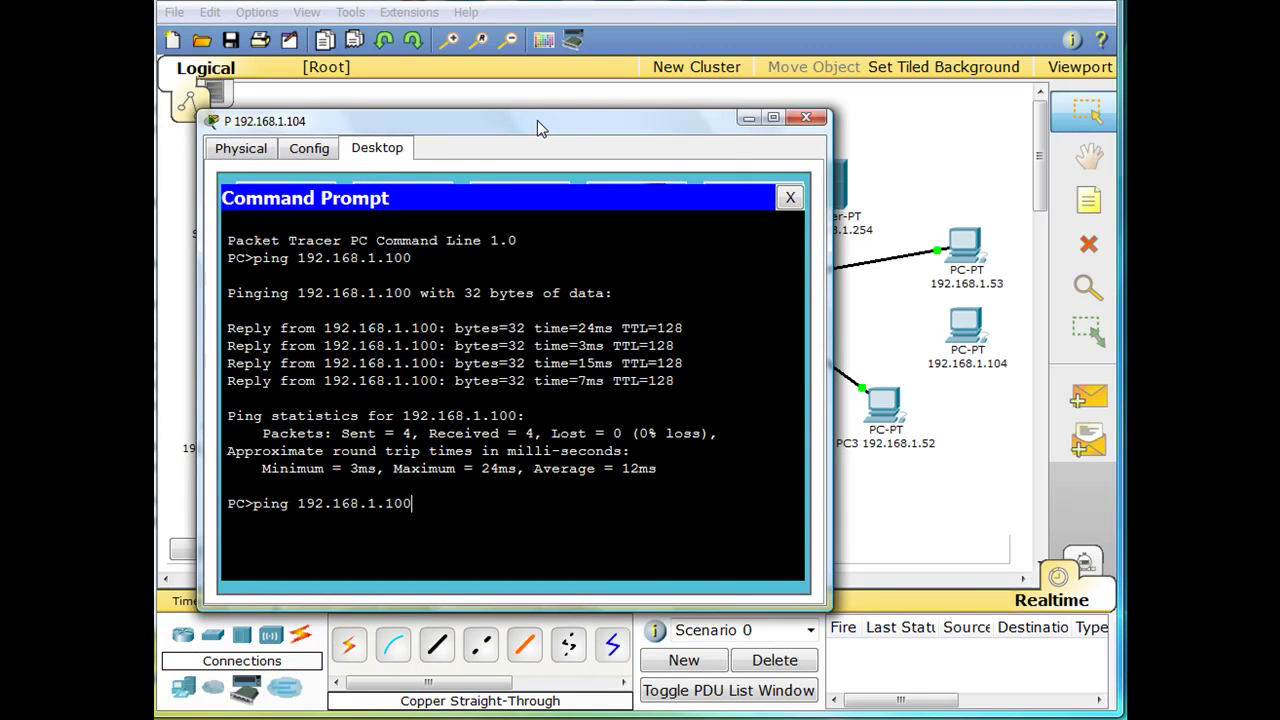
key(Return)
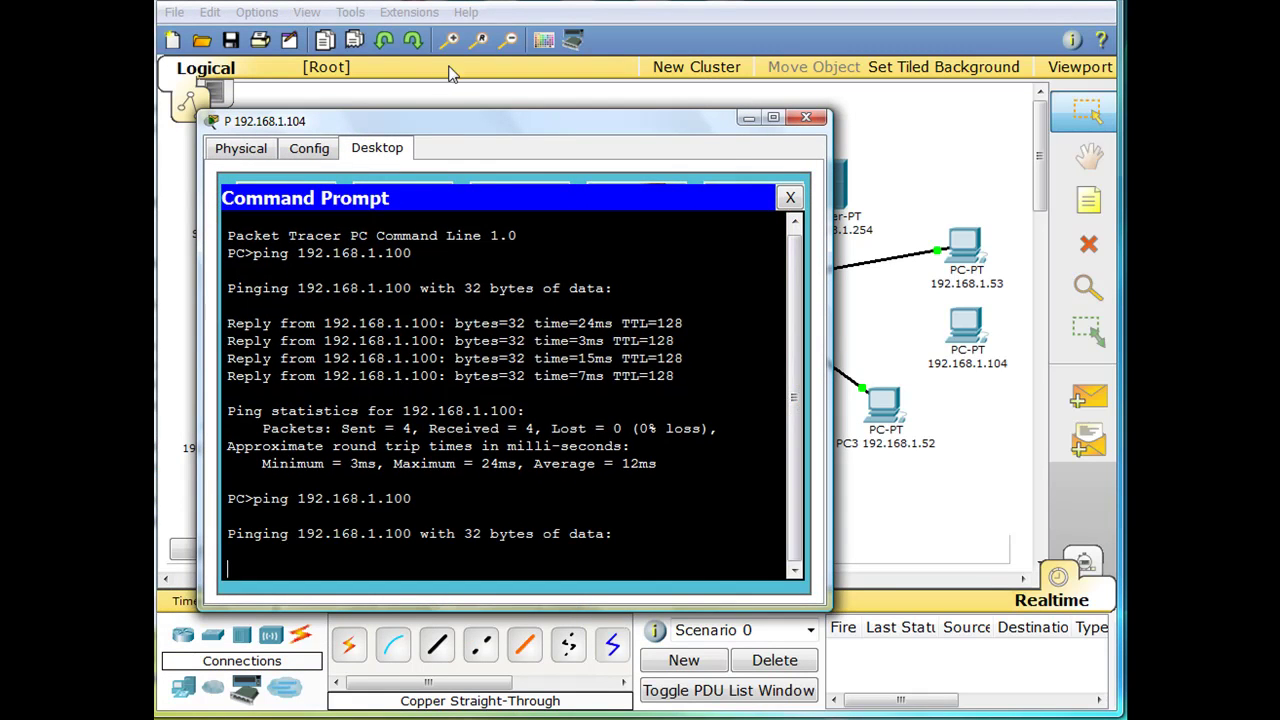
drag(468, 118, 786, 60)
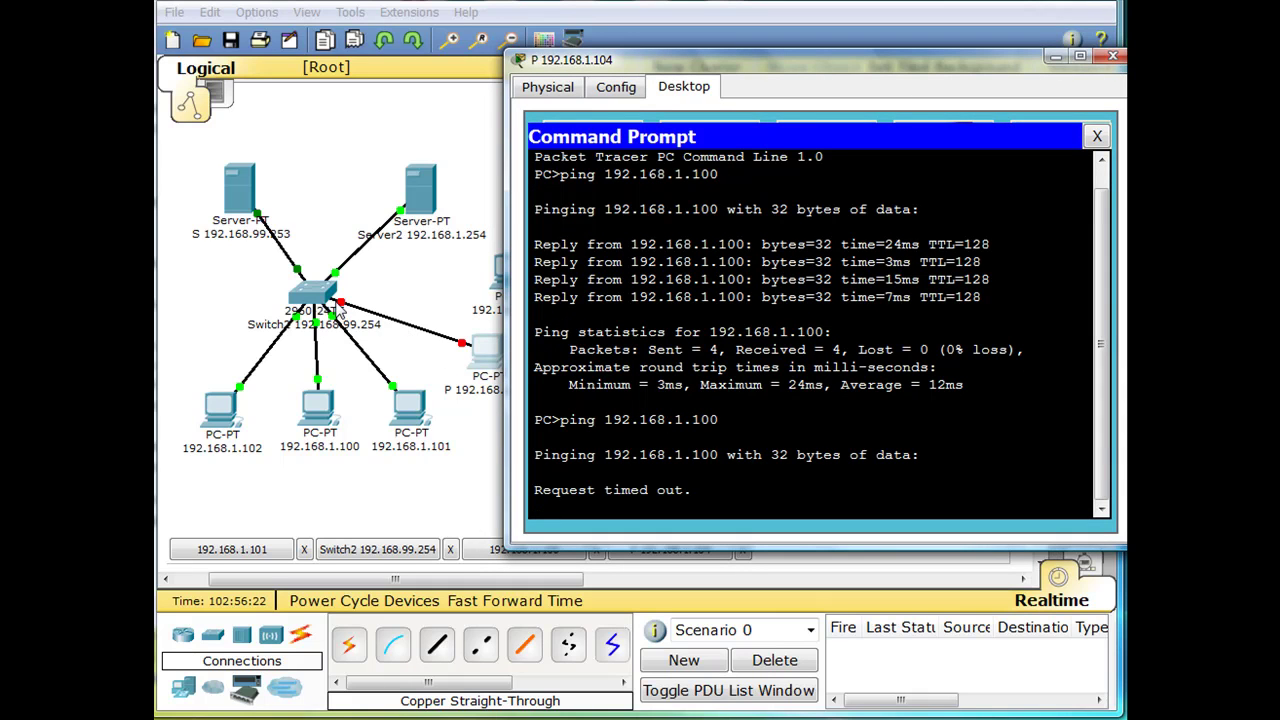
drag(868, 62, 773, 58)
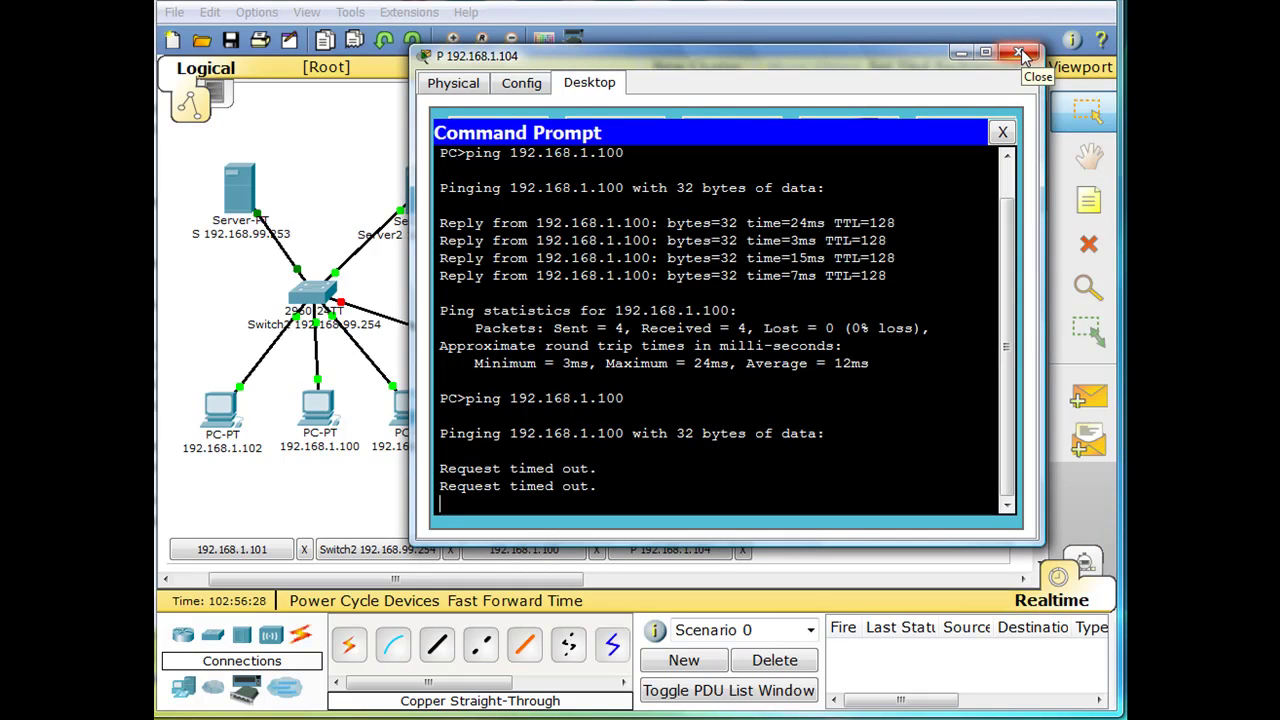
click(1020, 55)
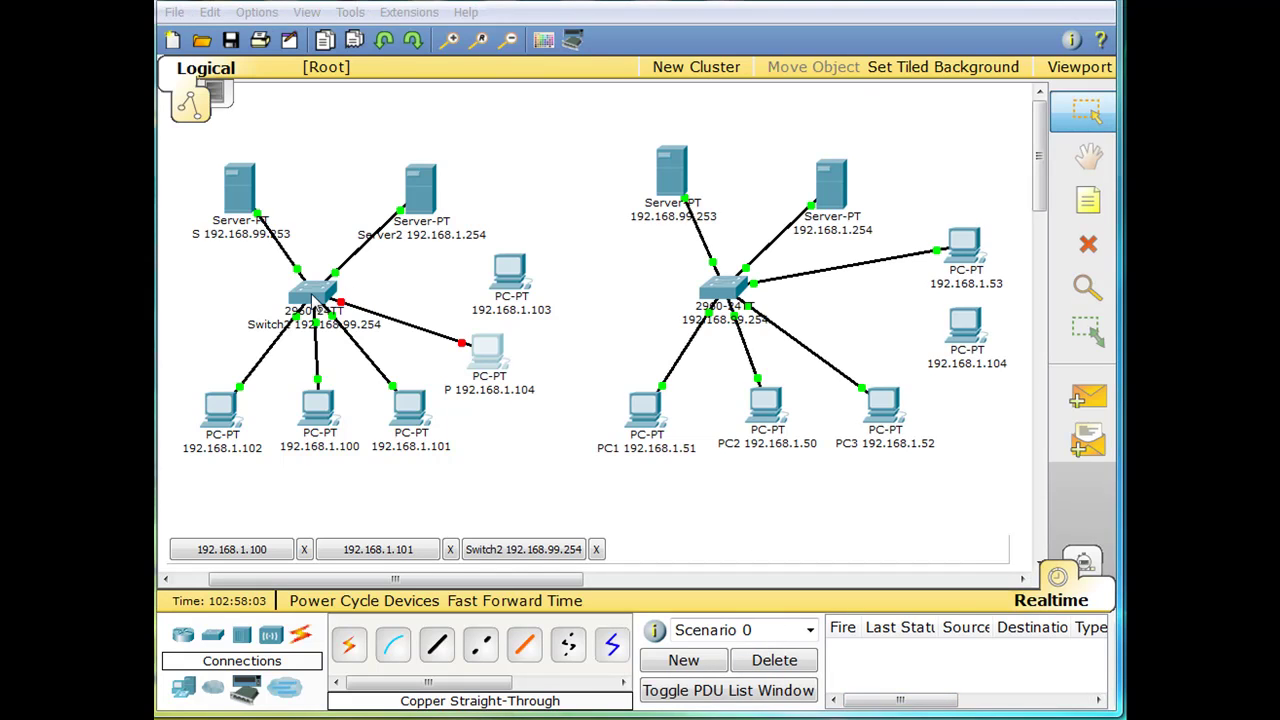
Step: On Switch2's CLI, run show port-security int fa0/10 and highlight the Secure-shutdown status
click(313, 293)
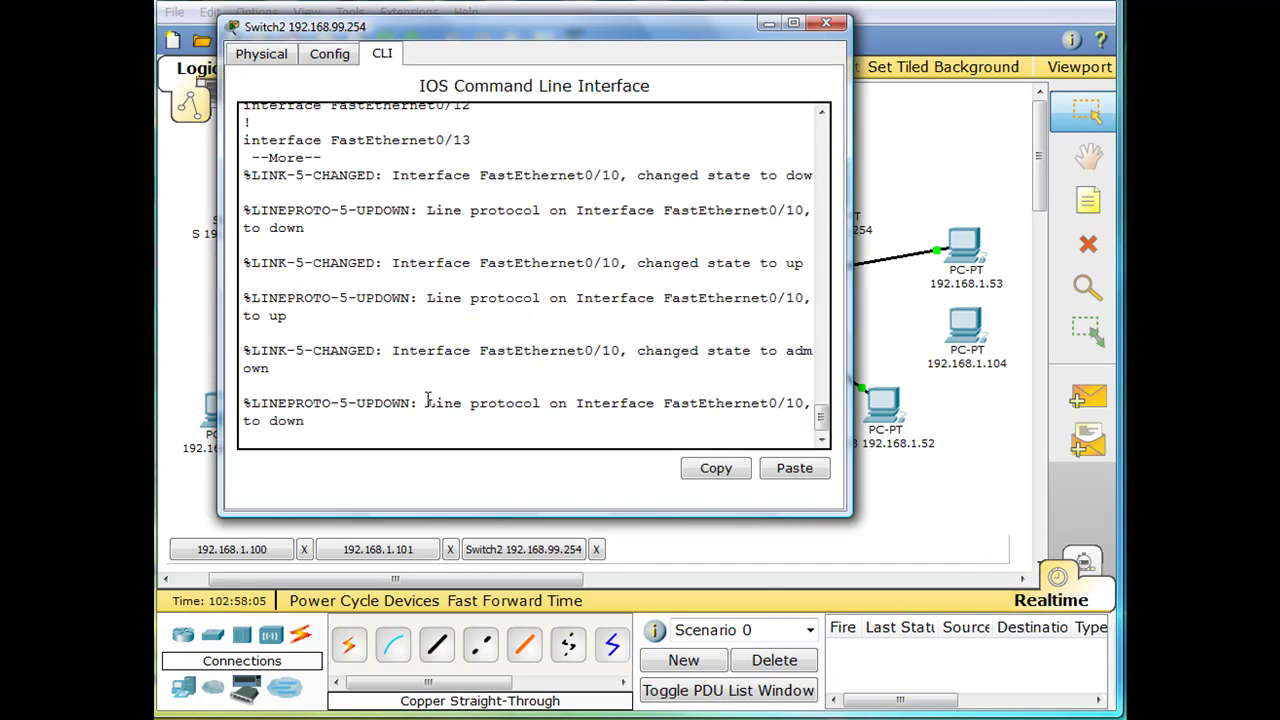
key(Return)
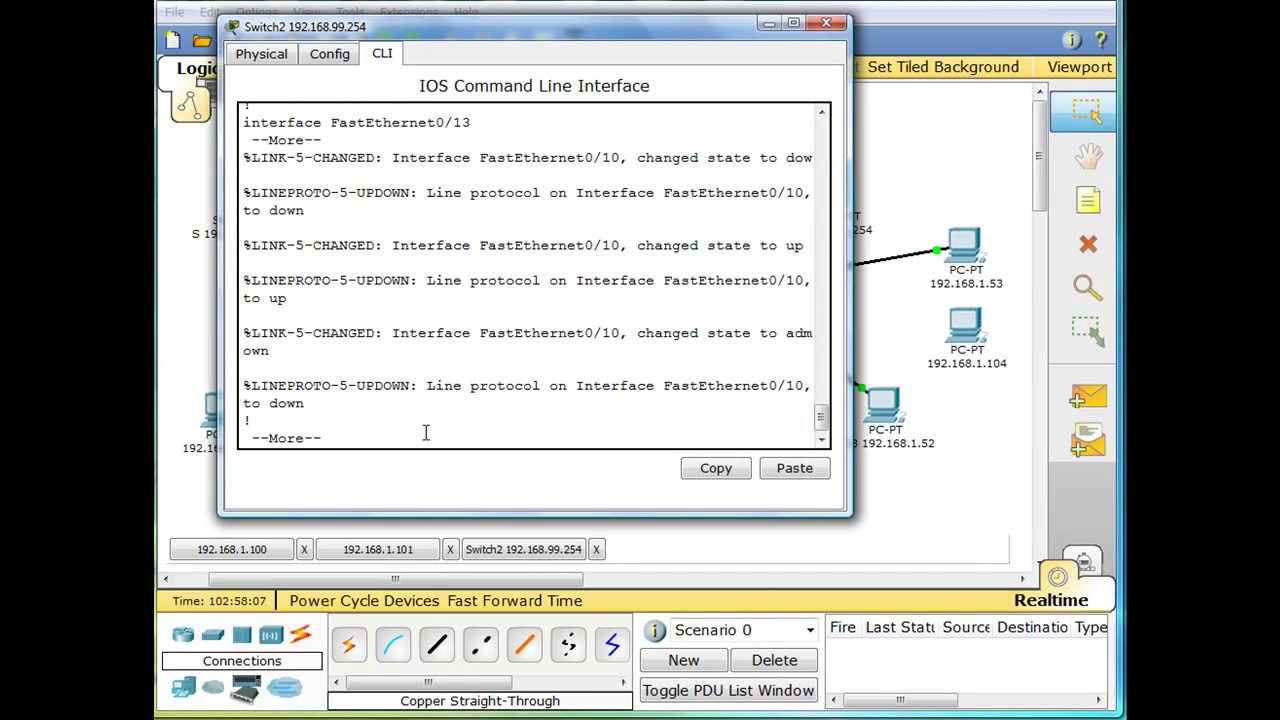
key(space)
key(space)
key(space)
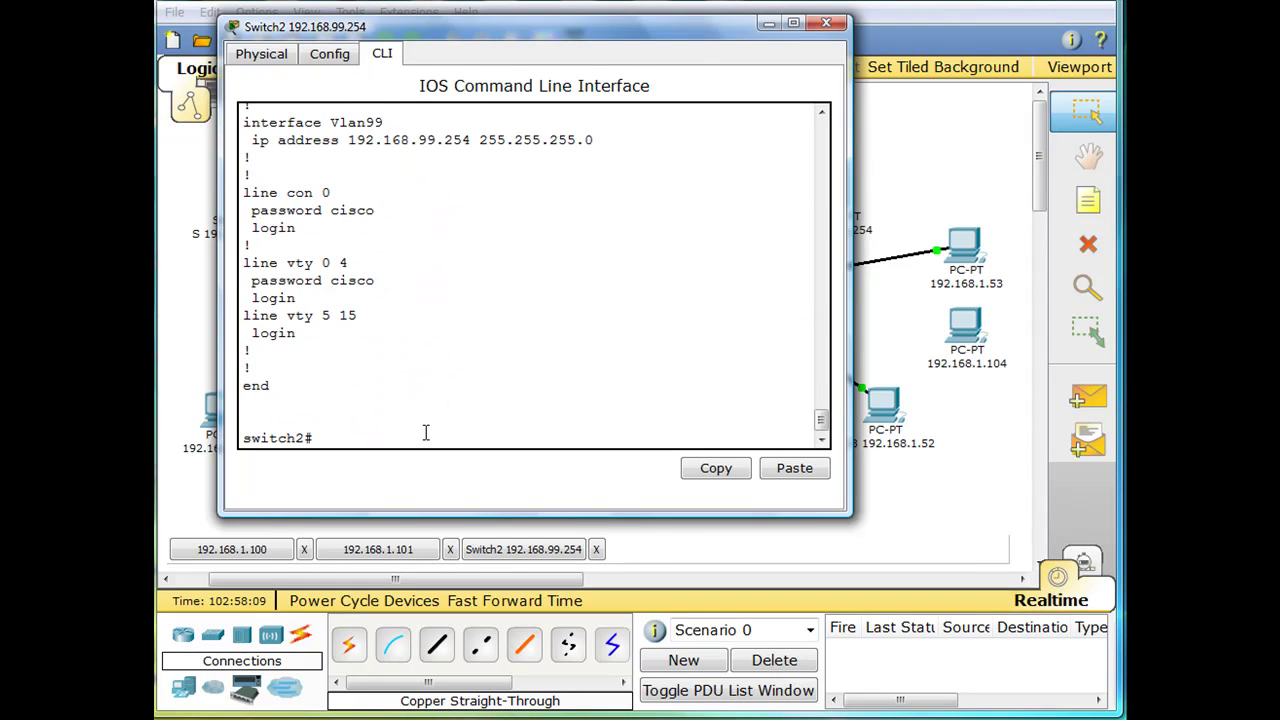
text(show por)
key(Tab)
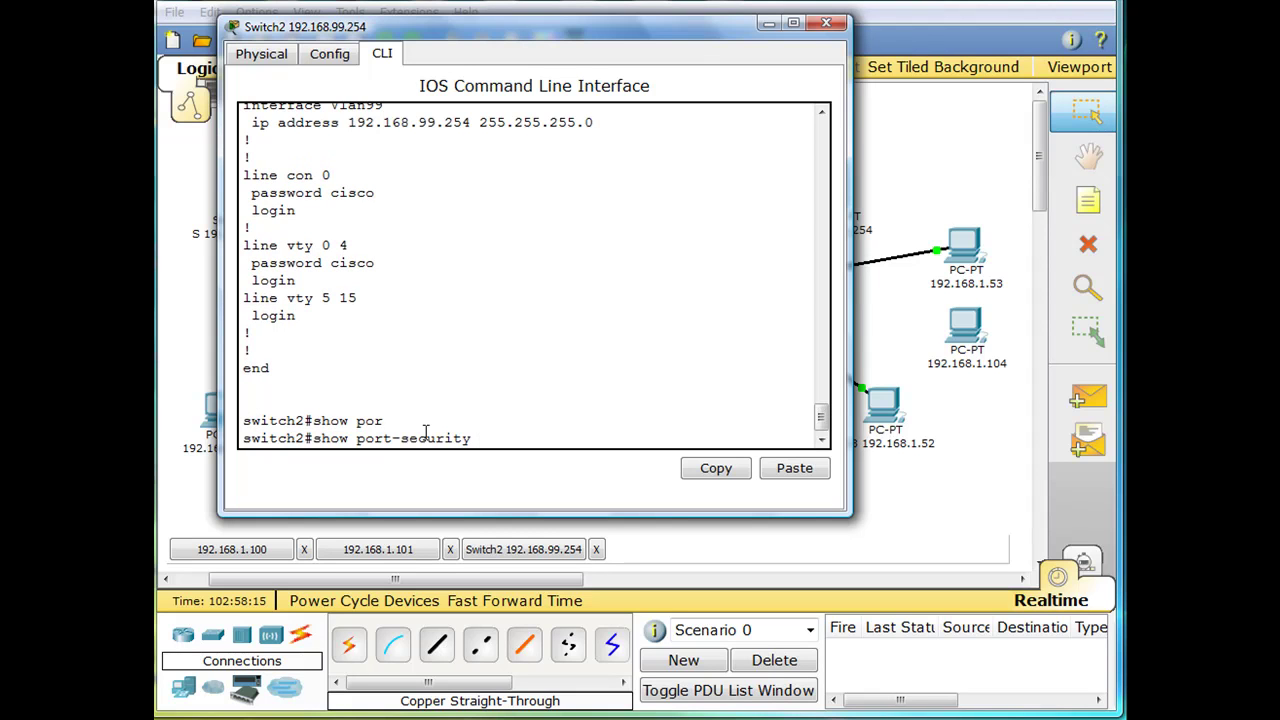
text(int fa0/10)
key(Return)
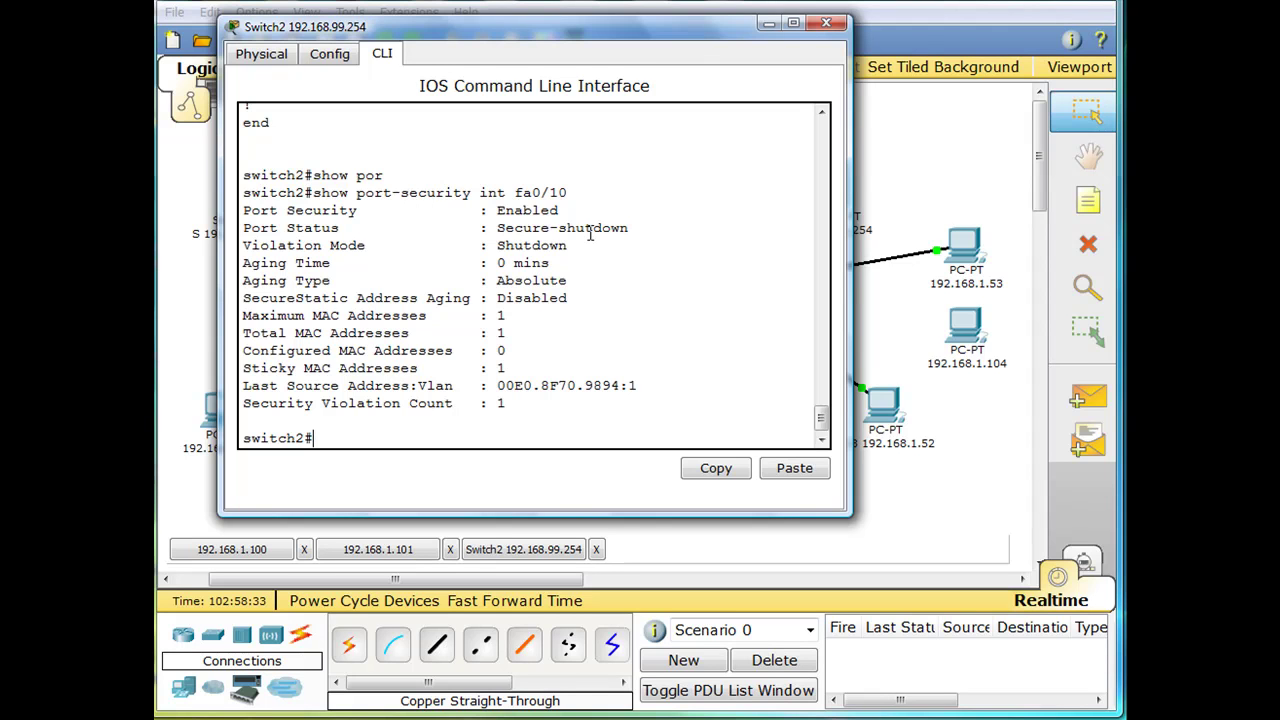
drag(556, 228, 634, 228)
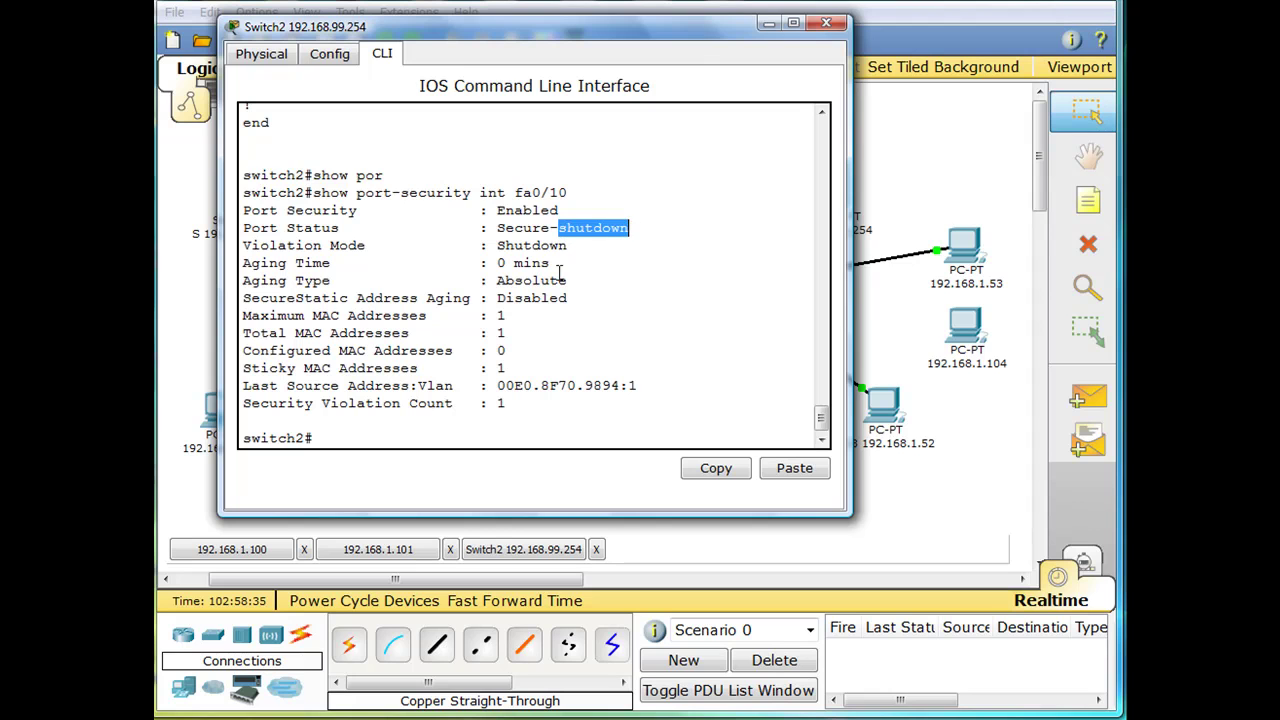